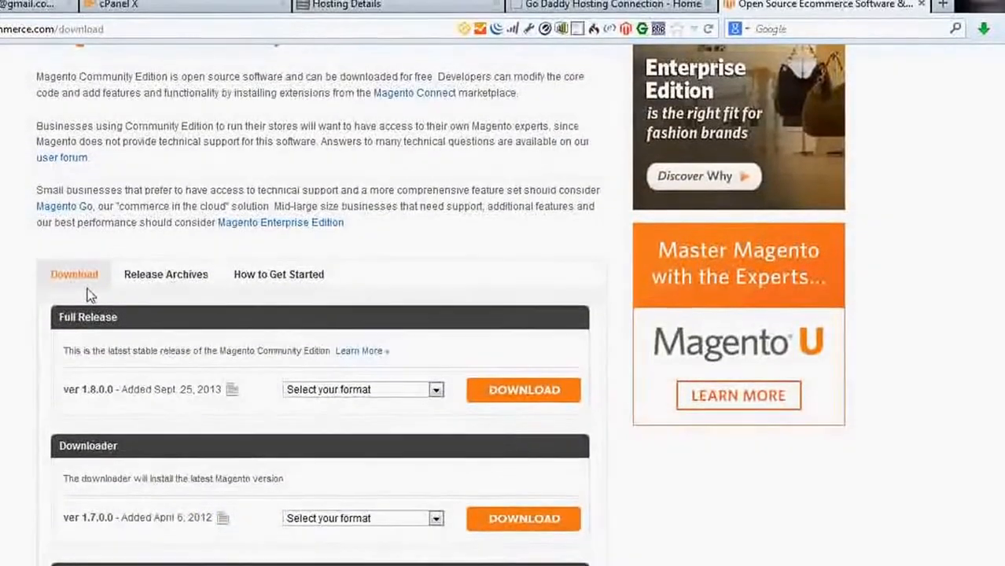
- Review the Magento Community Edition download page and view the archive formats offered for the 1.8.0.0 full release
{"action": "scroll", "coordinate": [529, 94], "scroll_direction": "up", "scroll_amount": 5}
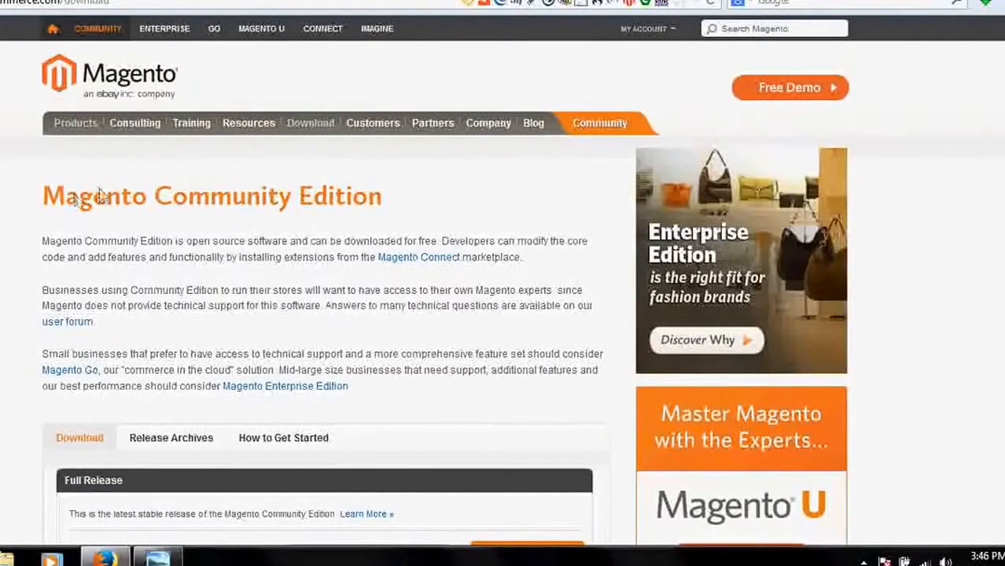
{"action": "scroll", "coordinate": [191, 175], "scroll_direction": "down", "scroll_amount": 4}
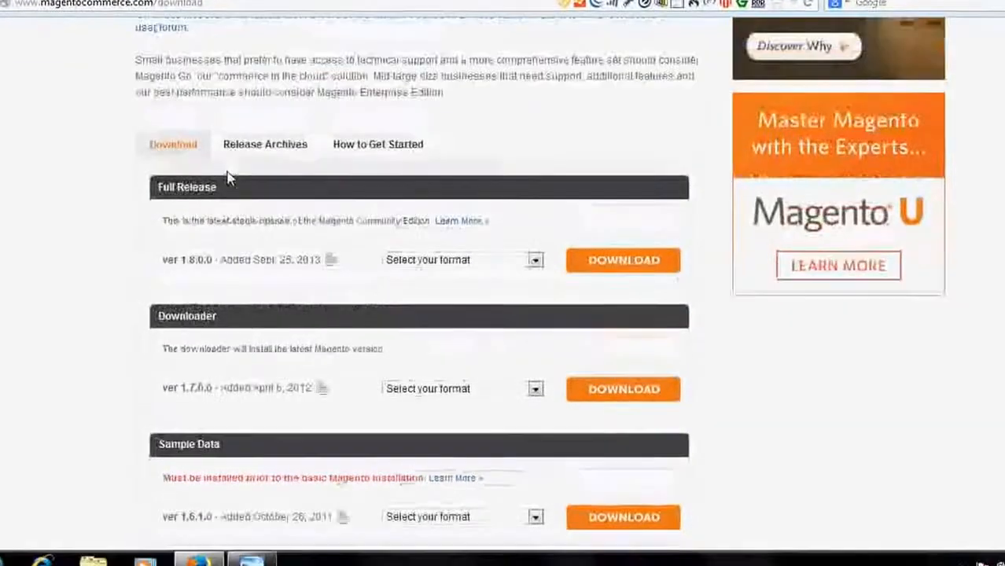
{"action": "scroll", "coordinate": [86, 191], "scroll_direction": "up", "scroll_amount": 4}
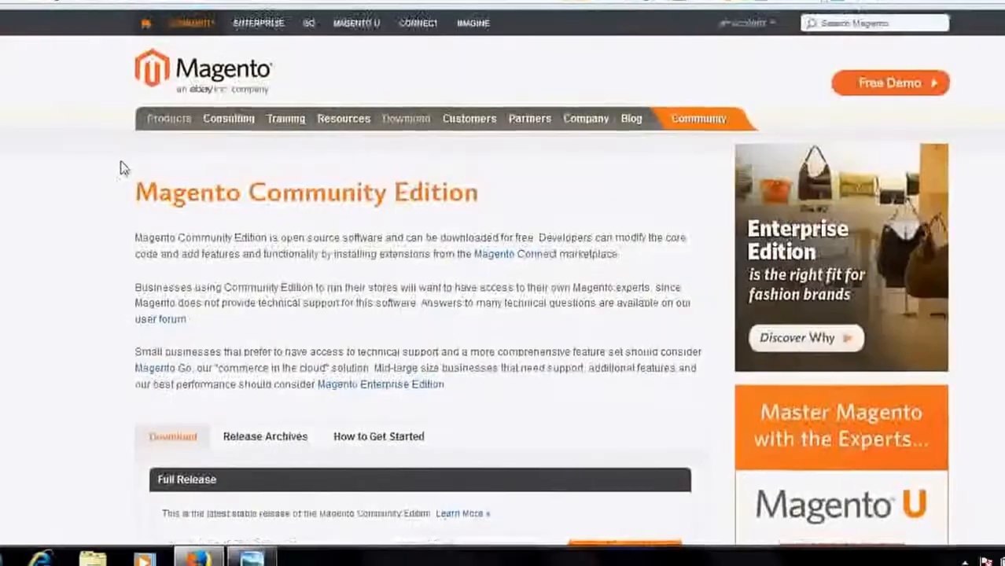
{"action": "scroll", "coordinate": [132, 288], "scroll_direction": "down", "scroll_amount": 4}
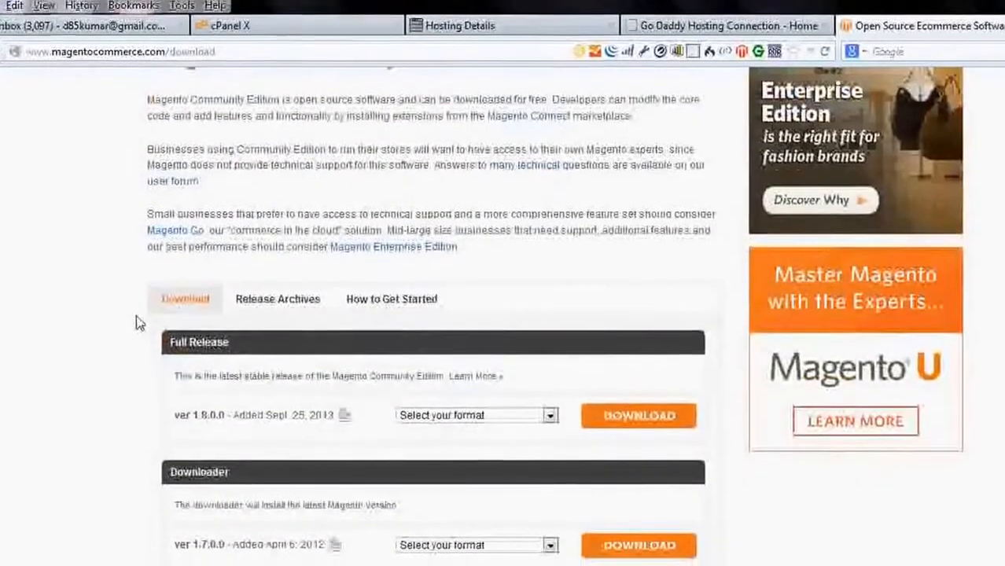
{"action": "scroll", "coordinate": [122, 349], "scroll_direction": "down", "scroll_amount": 3}
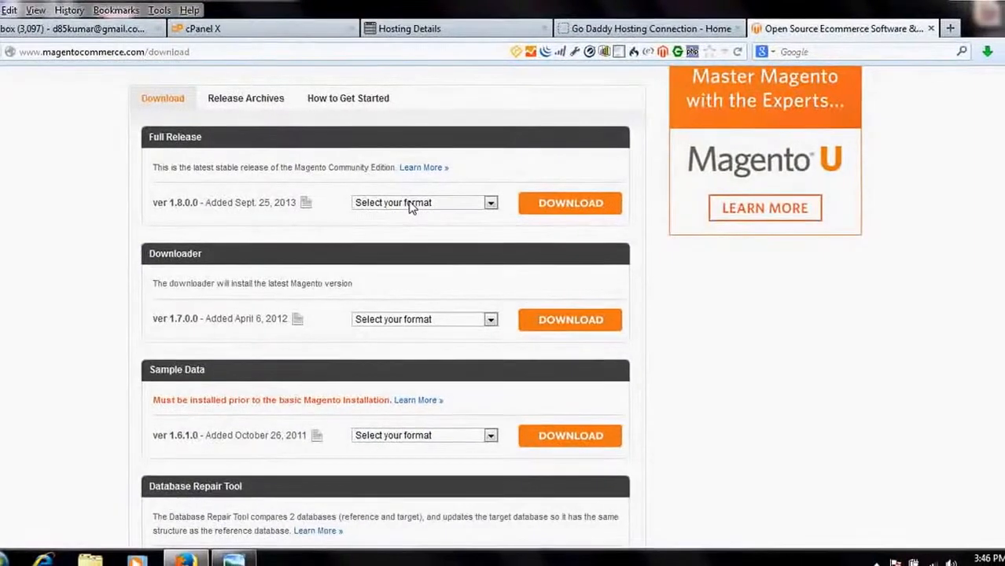
{"action": "left_click", "coordinate": [410, 203]}
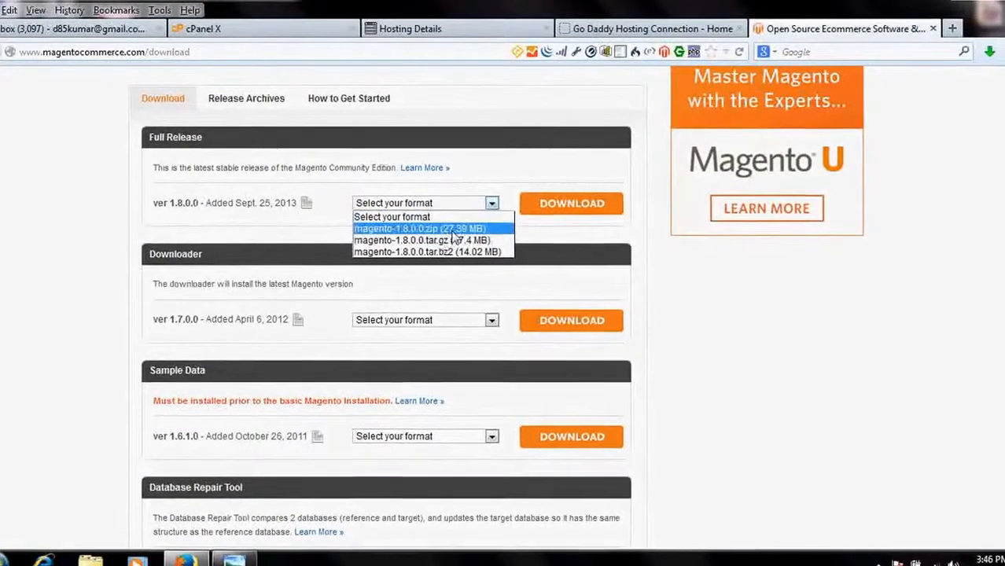
{"action": "left_click", "coordinate": [122, 238]}
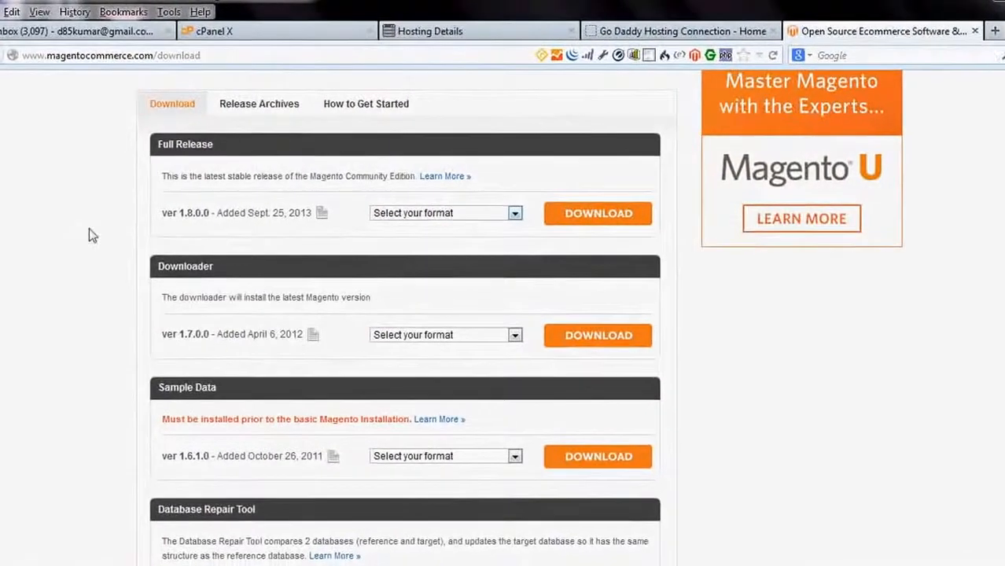
- View the archive formats offered for the 1.6.1.0 sample data on the download page
{"action": "scroll", "coordinate": [138, 315], "scroll_direction": "down", "scroll_amount": 2}
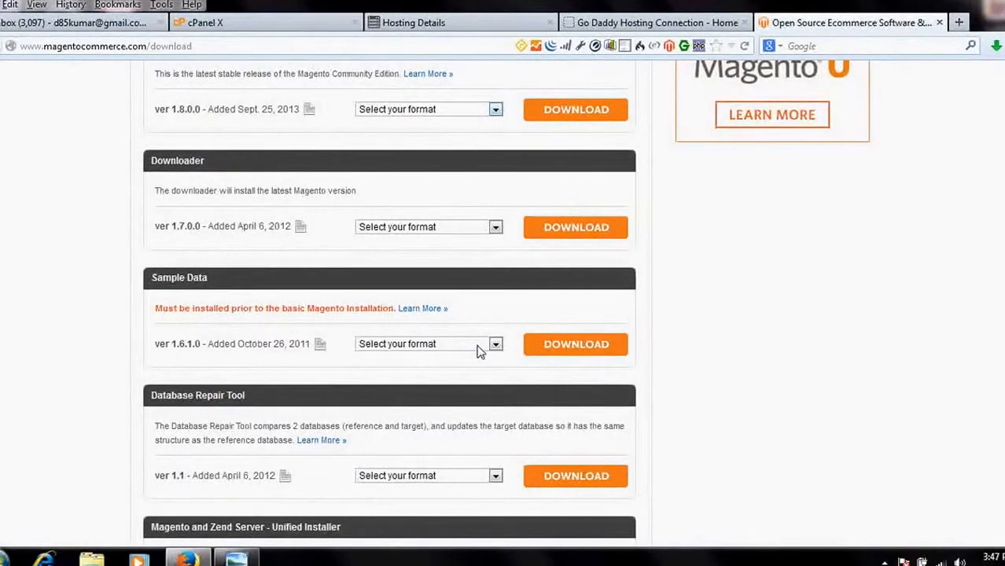
{"action": "left_click", "coordinate": [480, 347]}
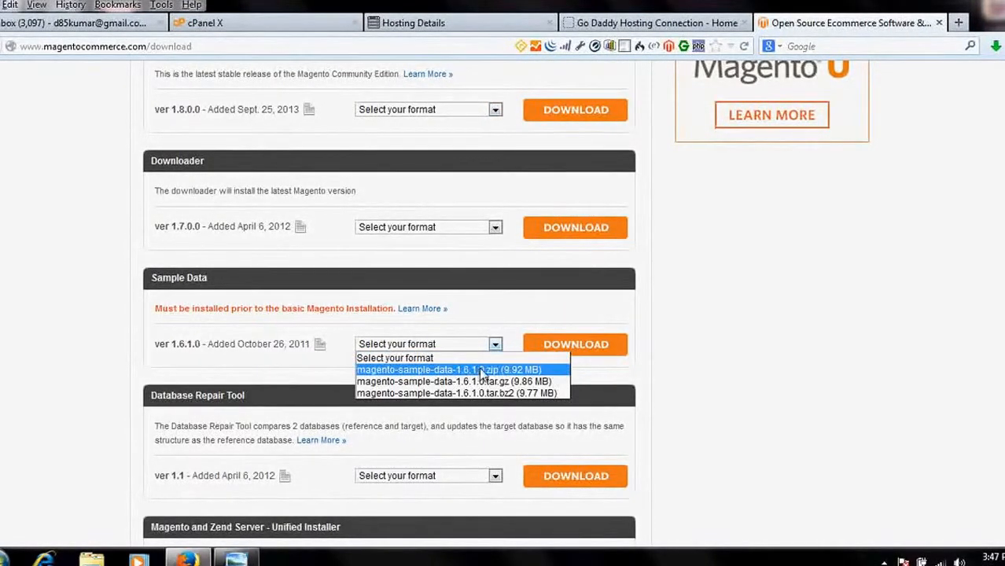
{"action": "left_click", "coordinate": [90, 313]}
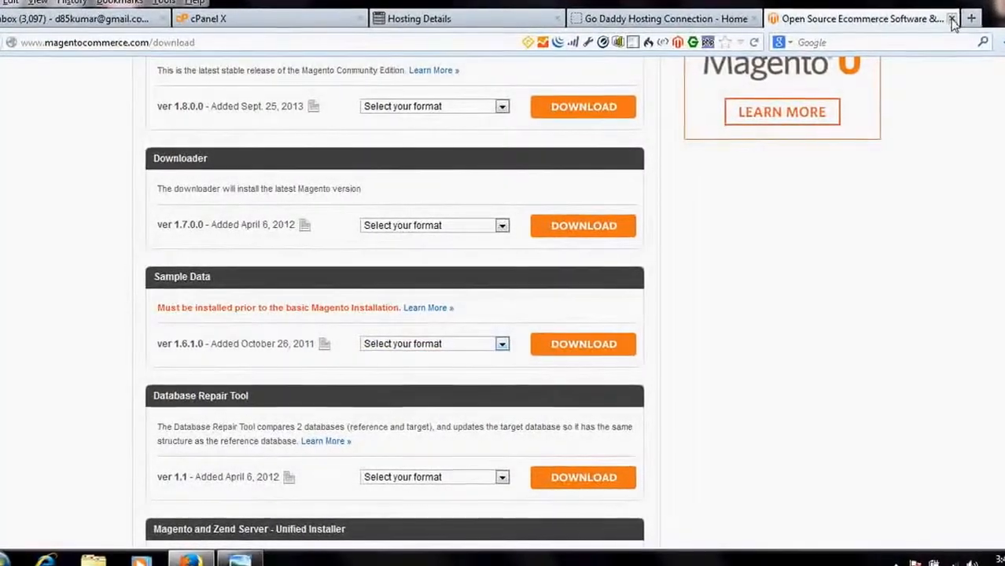
- Close the Magento download page and open the magento folder on the desktop to view its archives
{"action": "left_click", "coordinate": [955, 19]}
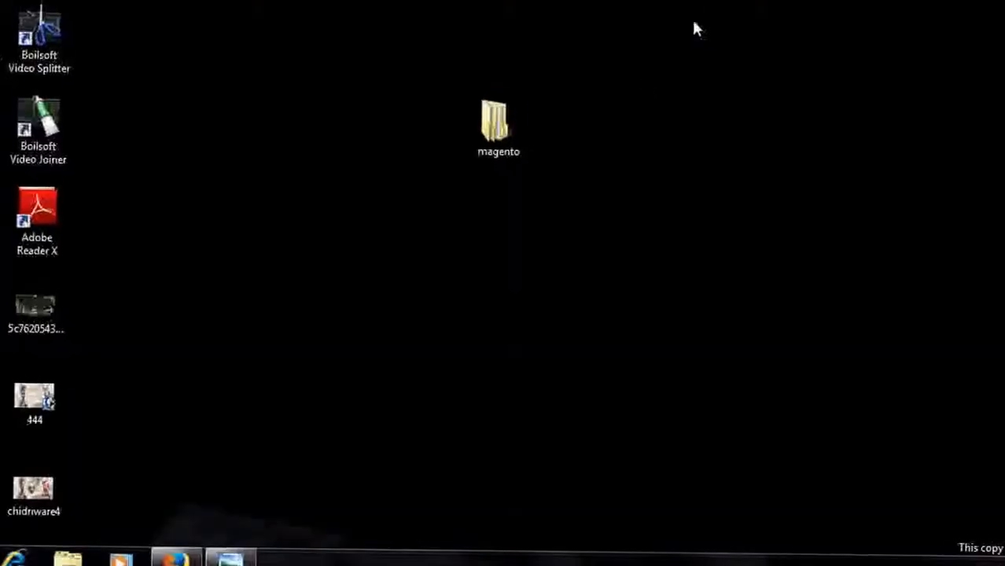
{"action": "double_click", "coordinate": [476, 145]}
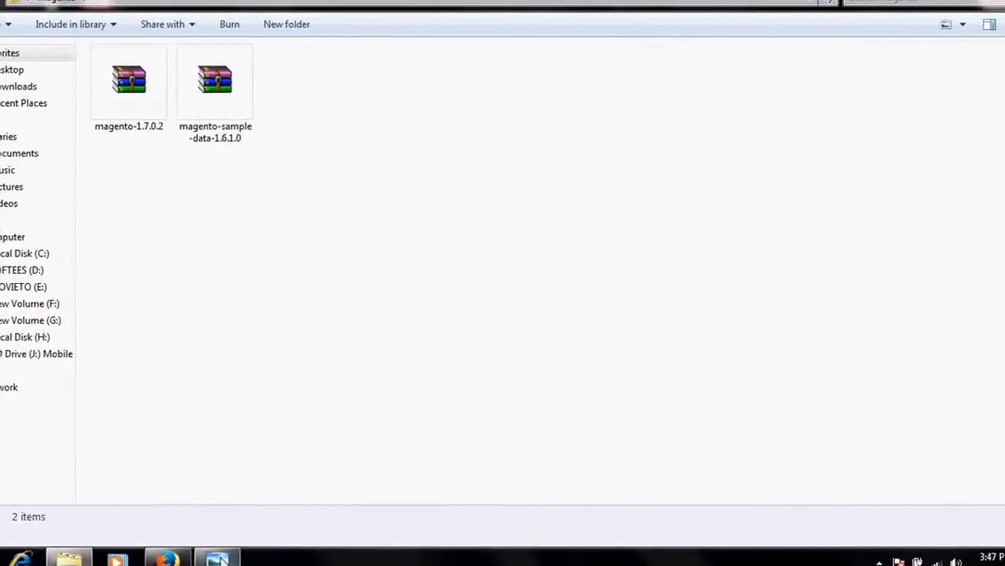
- Return to cPanel in the browser and open QuickInstall from its Software/Services section
{"action": "mouse_move", "coordinate": [162, 559]}
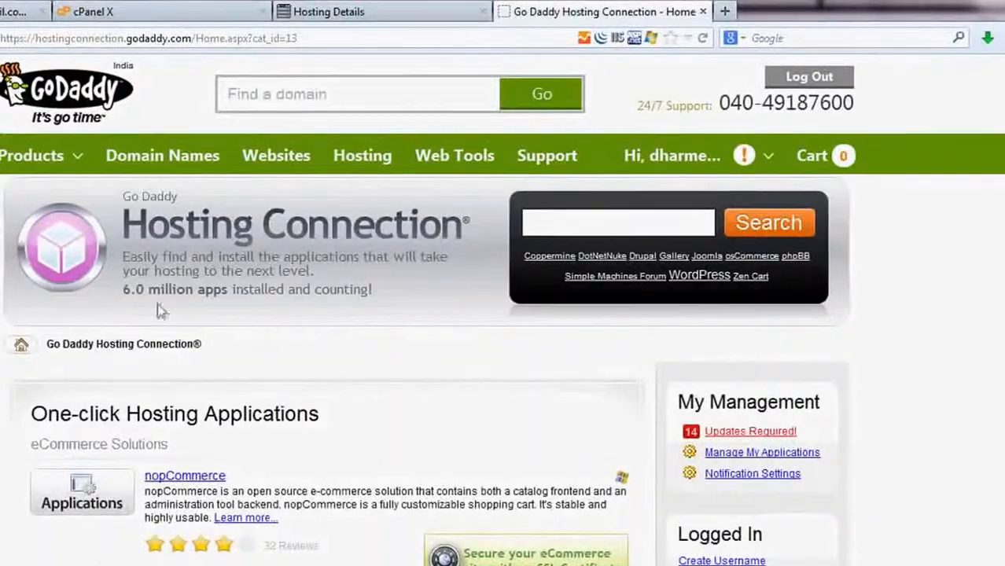
{"action": "left_click", "coordinate": [134, 11]}
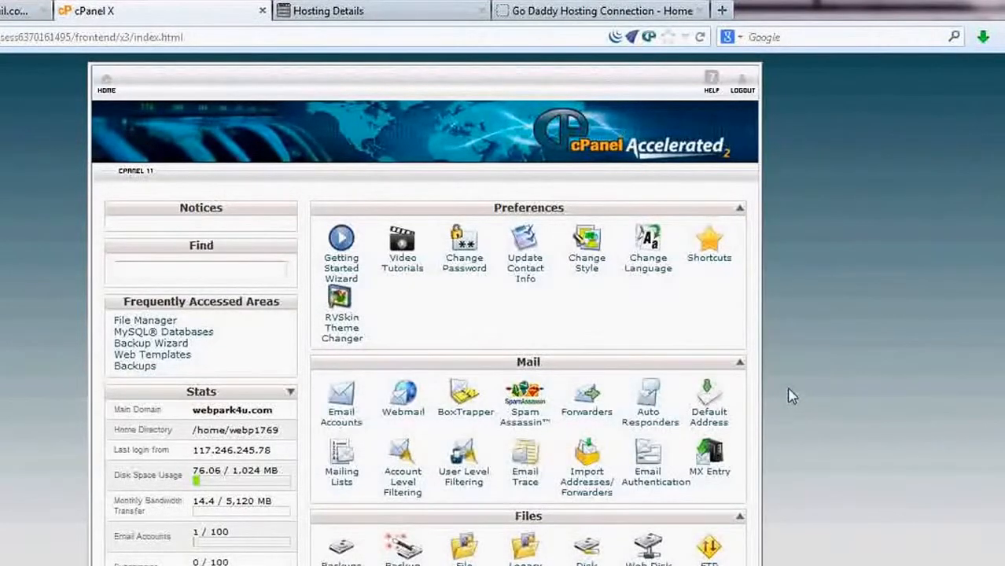
{"action": "scroll", "coordinate": [791, 397], "scroll_direction": "down", "scroll_amount": 1}
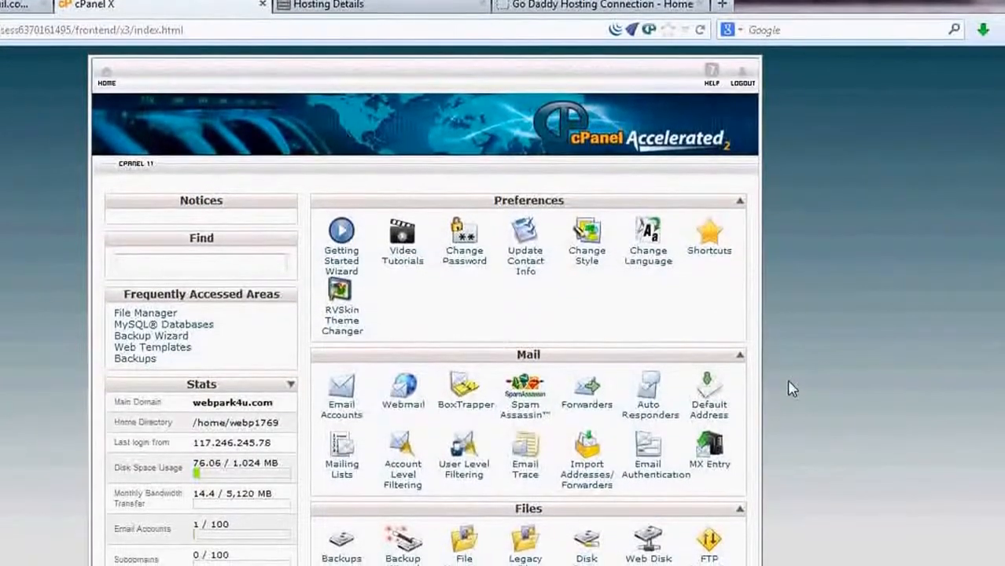
{"action": "scroll", "coordinate": [791, 415], "scroll_direction": "down", "scroll_amount": 6}
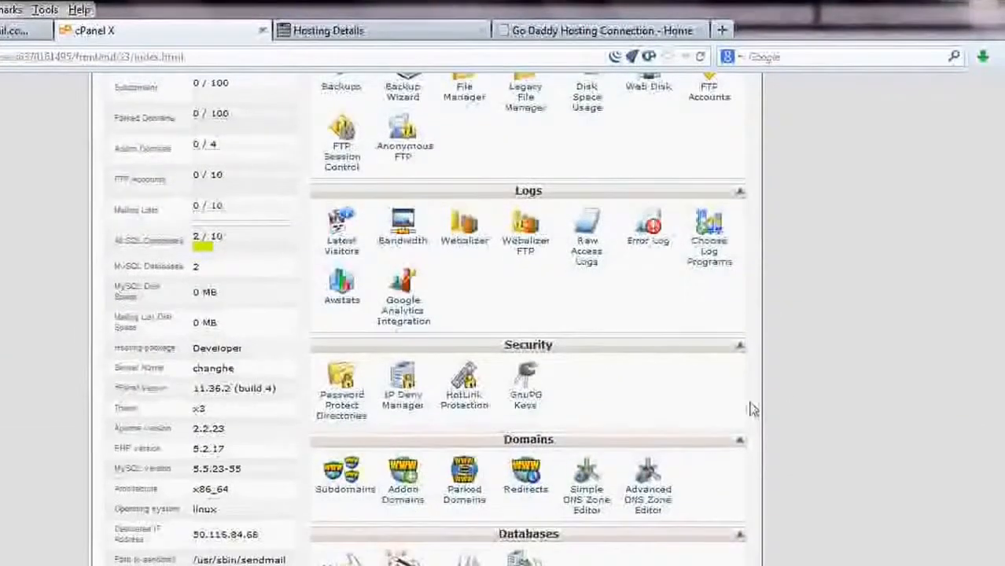
{"action": "scroll", "coordinate": [857, 376], "scroll_direction": "down", "scroll_amount": 3}
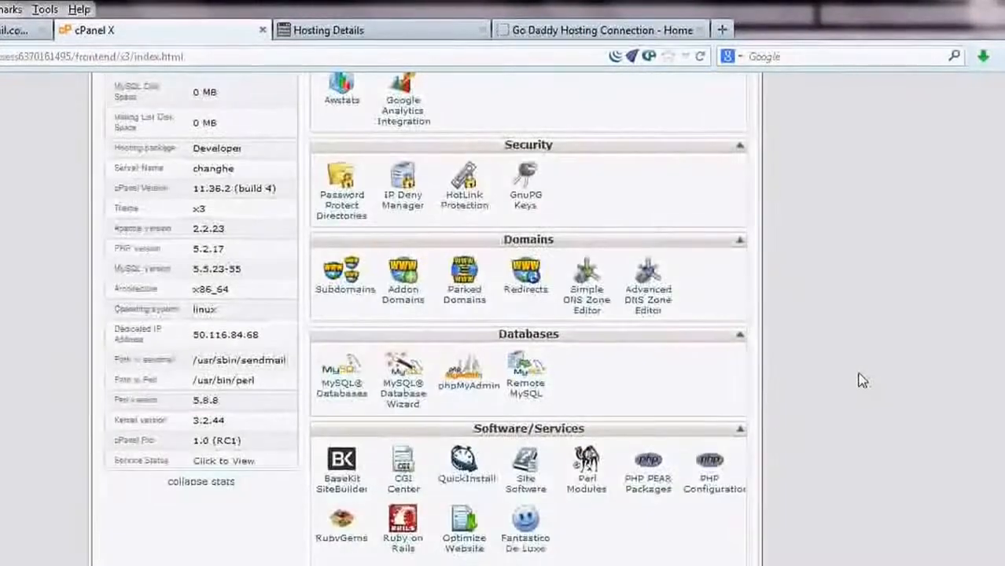
{"action": "scroll", "coordinate": [849, 364], "scroll_direction": "down", "scroll_amount": 2}
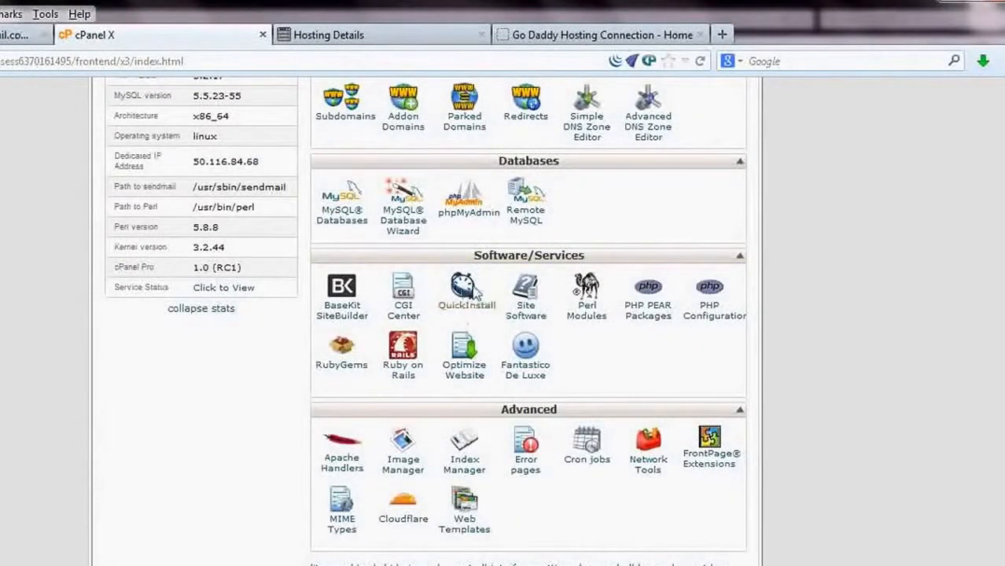
{"action": "left_click", "coordinate": [466, 301]}
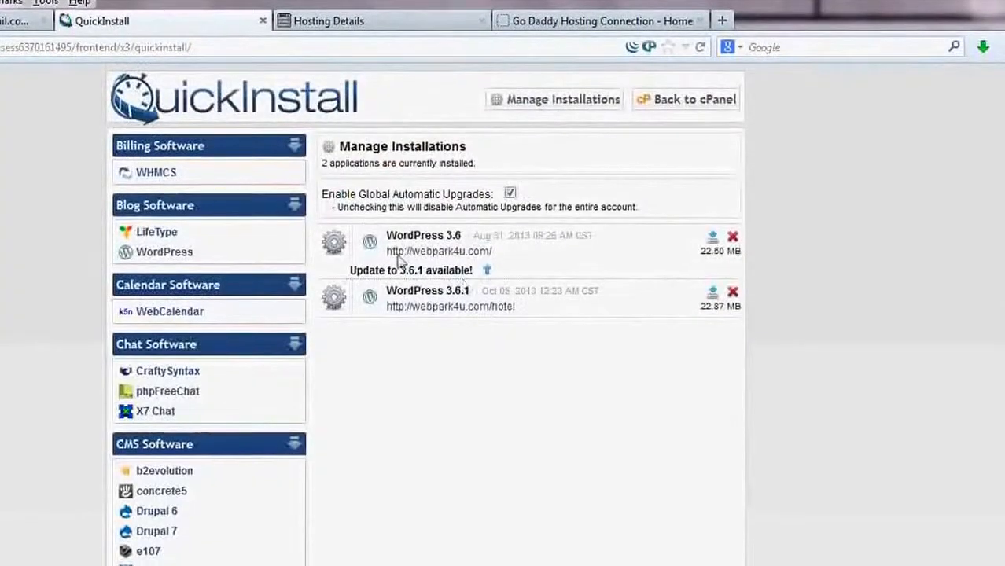
- Choose Magento from the eCommerce software and continue to its installation form
{"action": "scroll", "coordinate": [174, 374], "scroll_direction": "down", "scroll_amount": 5}
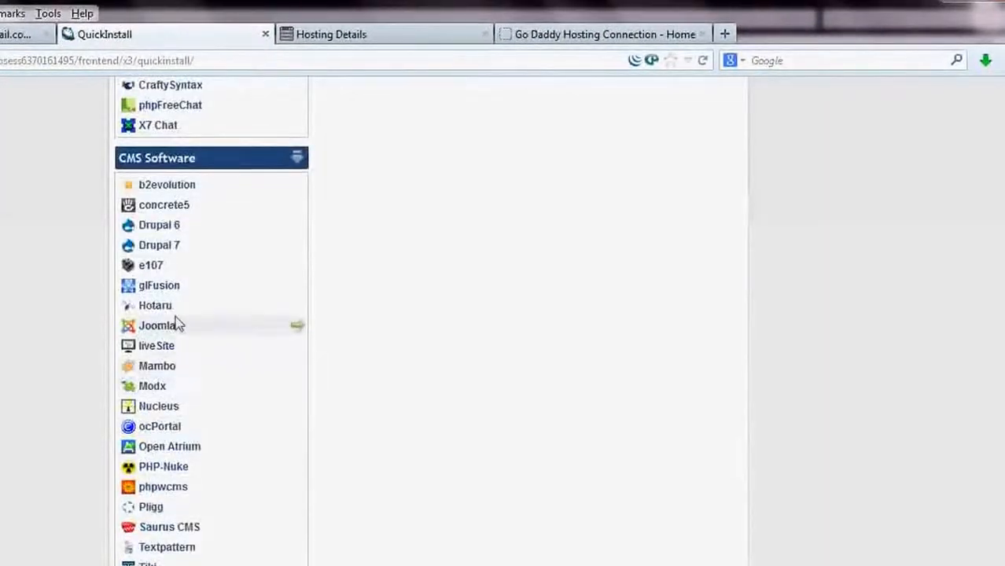
{"action": "scroll", "coordinate": [164, 330], "scroll_direction": "down", "scroll_amount": 10}
{"action": "scroll", "coordinate": [172, 370], "scroll_direction": "down", "scroll_amount": 1}
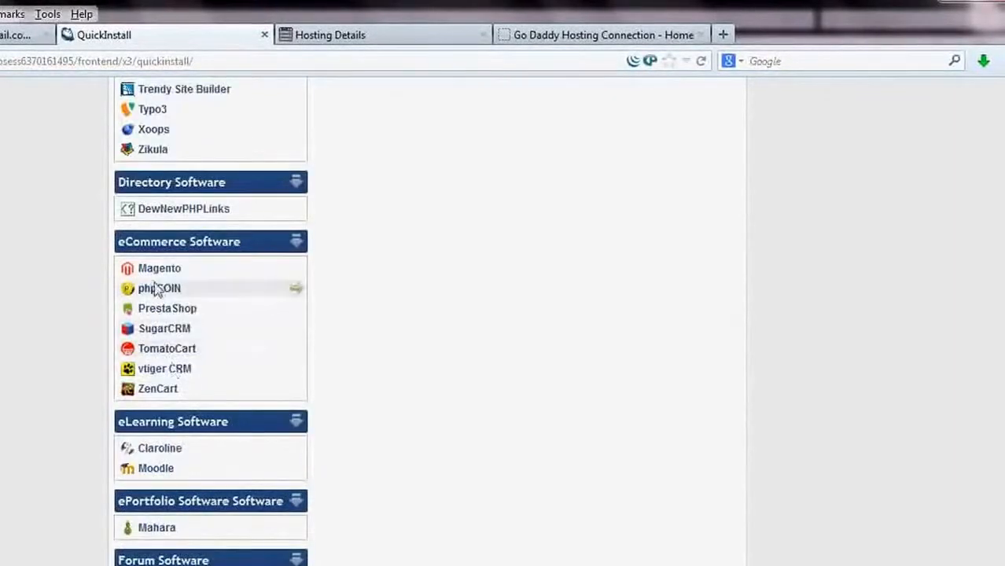
{"action": "left_click", "coordinate": [160, 271]}
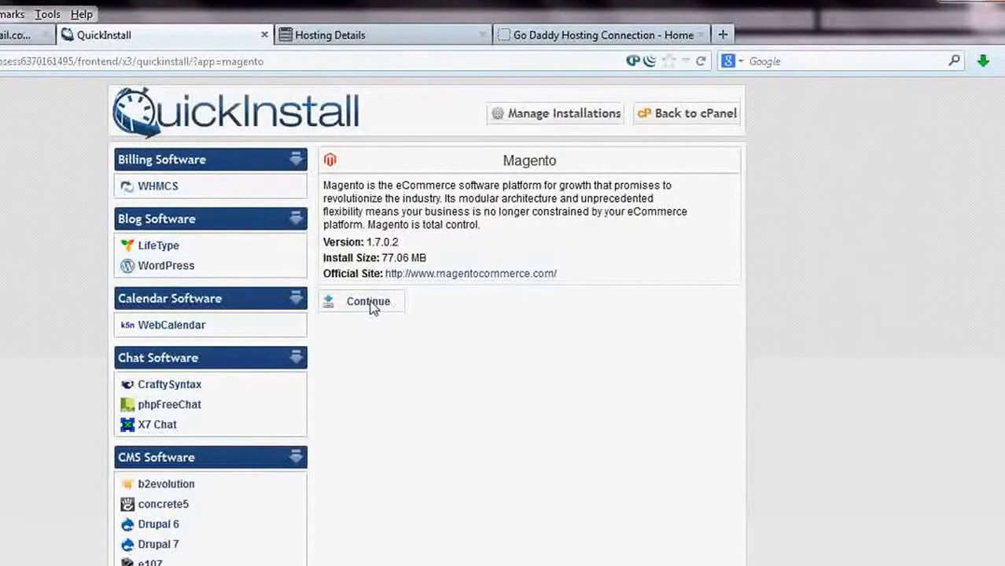
{"action": "left_click", "coordinate": [369, 304]}
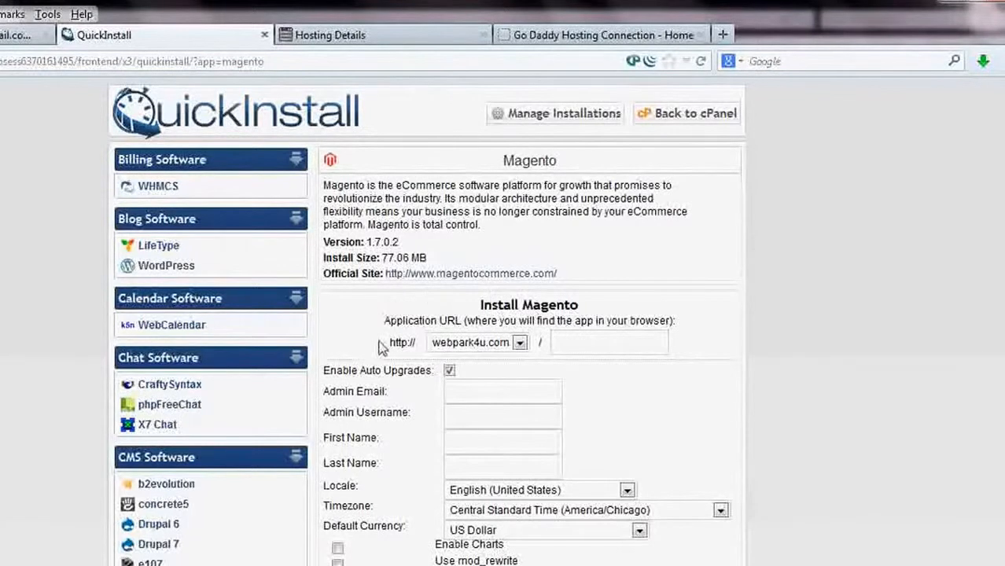
- Set the Magento application URL path to demo under the webpark4u.com domain
{"action": "left_click", "coordinate": [585, 348]}
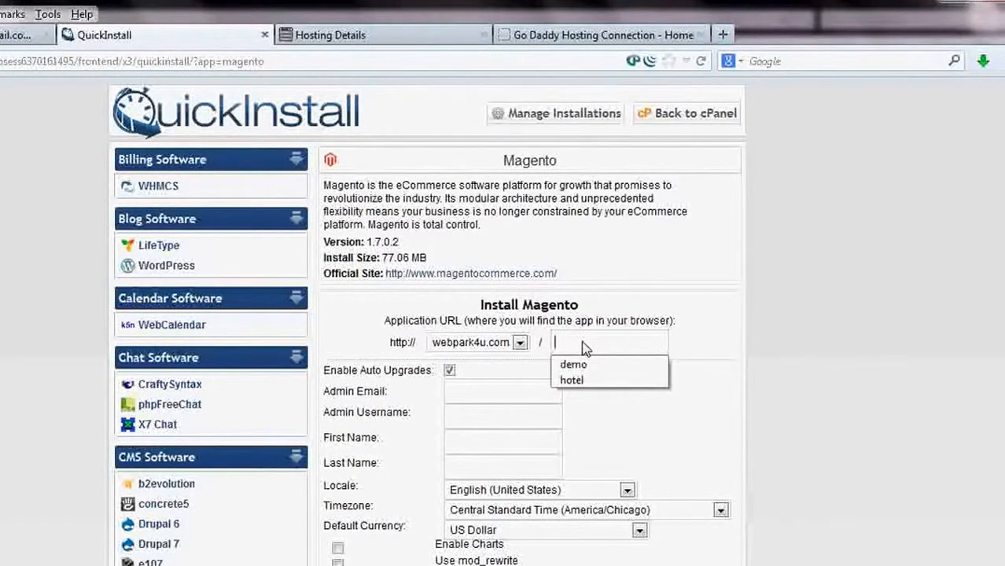
{"action": "left_click", "coordinate": [585, 349]}
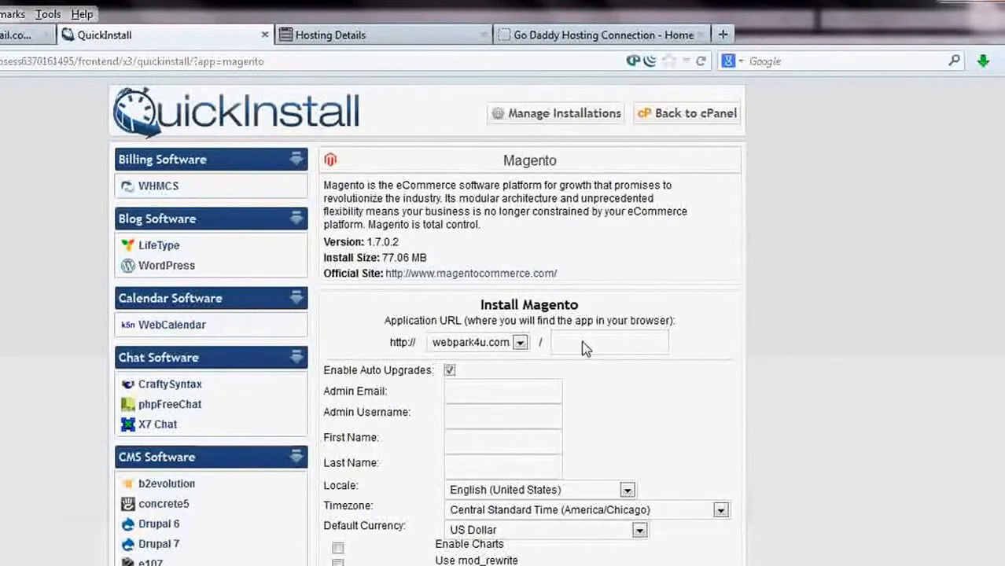
{"action": "type", "text": "D"}
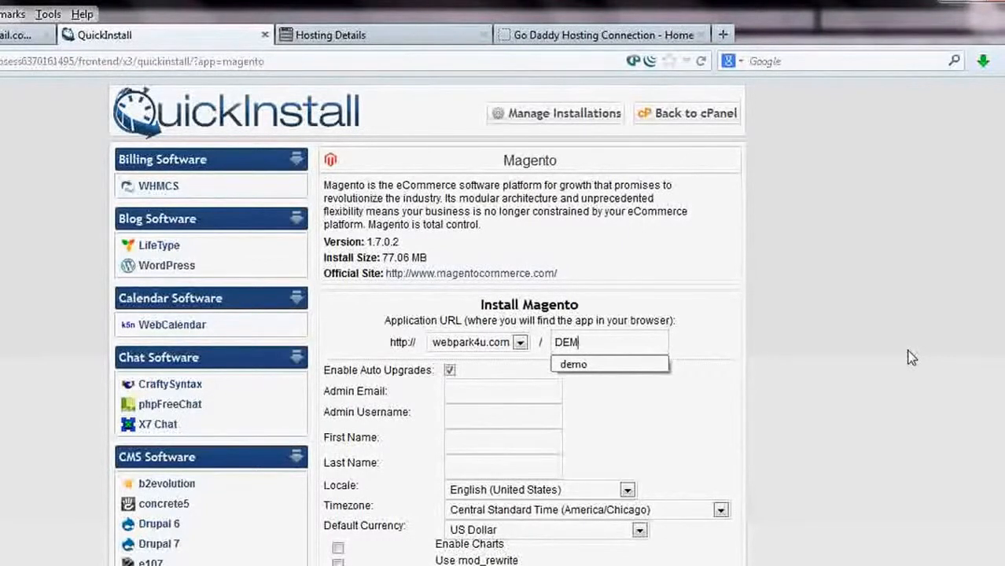
{"action": "key", "text": "BackSpace"}
{"action": "key", "text": "BackSpace"}
{"action": "key", "text": "BackSpace"}
{"action": "type", "text": "de"}
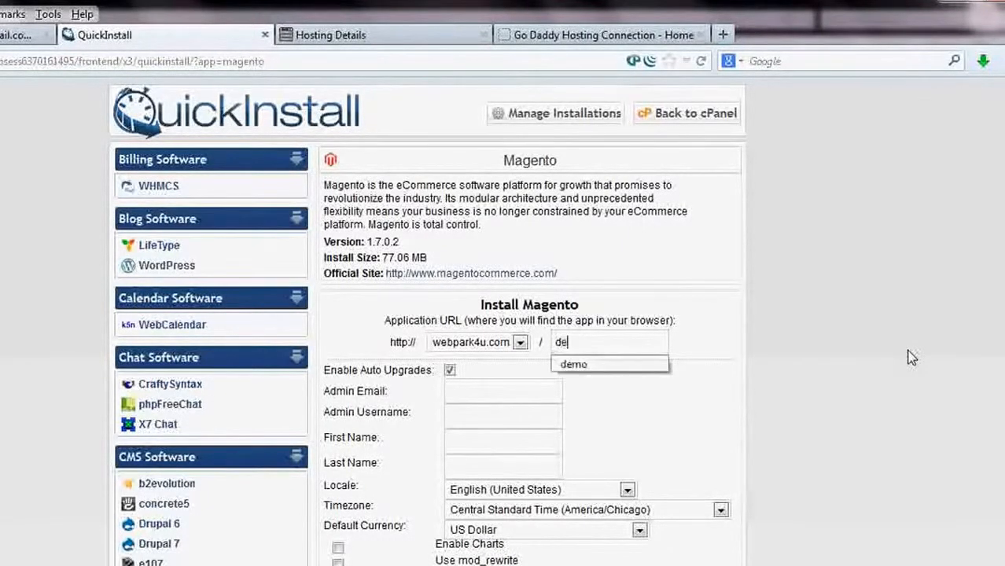
{"action": "left_click", "coordinate": [573, 363]}
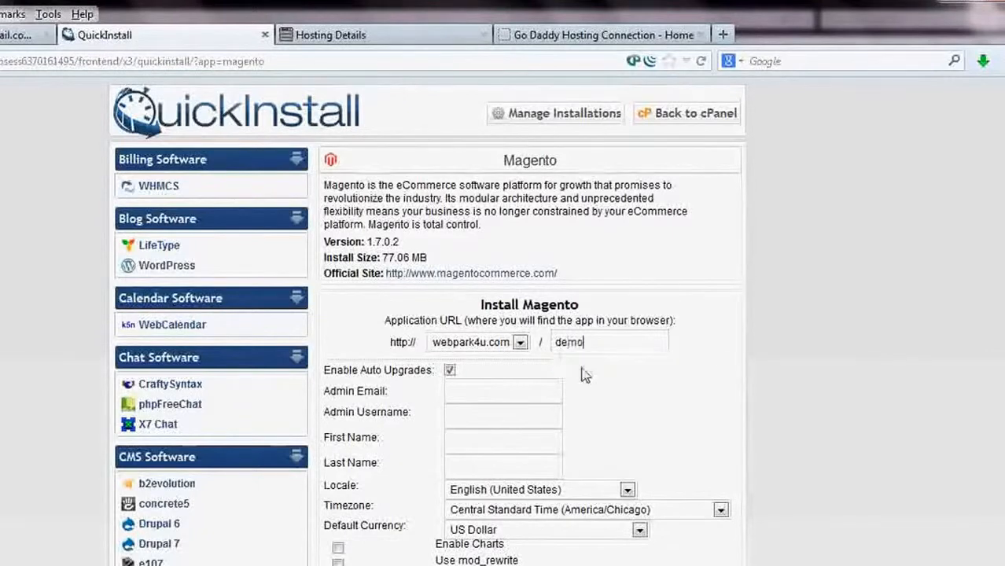
- Fill in the administrator's email address and set the admin username to admin
{"action": "left_click", "coordinate": [458, 395]}
{"action": "key", "text": "Escape"}
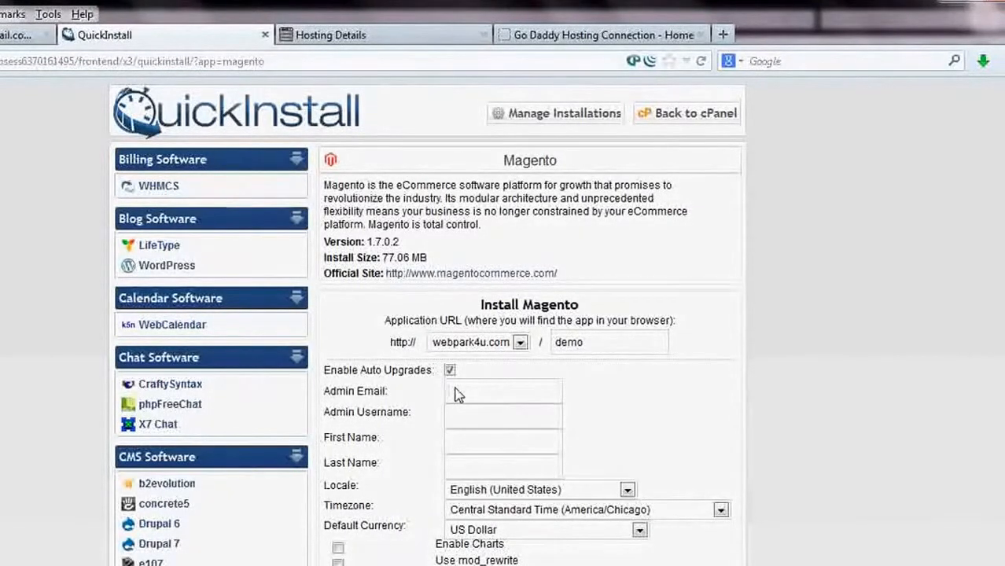
{"action": "left_click", "coordinate": [459, 395]}
{"action": "left_click", "coordinate": [465, 410]}
{"action": "left_click", "coordinate": [465, 413]}
{"action": "left_click", "coordinate": [465, 433]}
{"action": "left_click", "coordinate": [465, 432]}
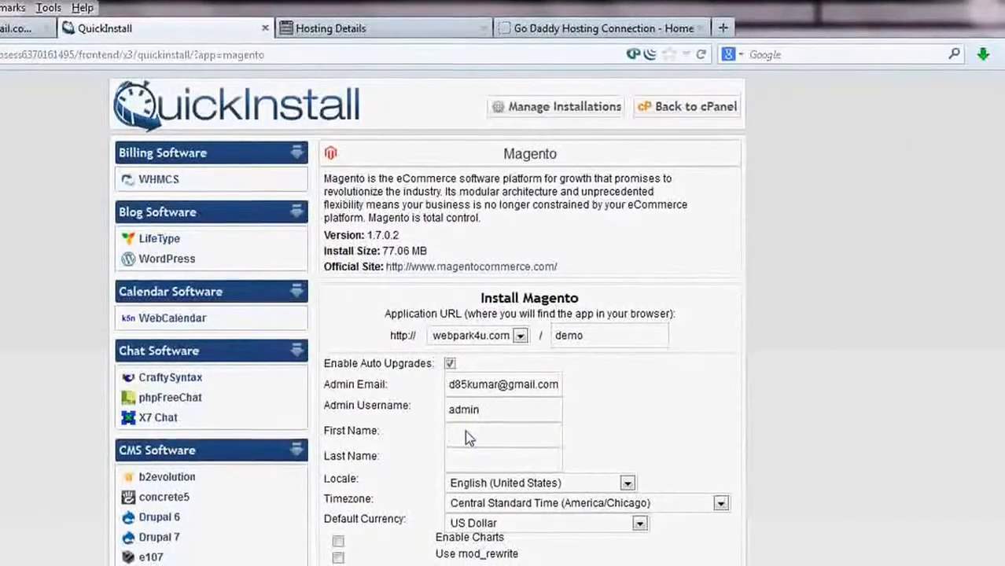
- Enter the administrator's first name and last name in the Magento installation form
{"action": "scroll", "coordinate": [465, 436], "scroll_direction": "down", "scroll_amount": 2}
{"action": "left_click", "coordinate": [463, 343]}
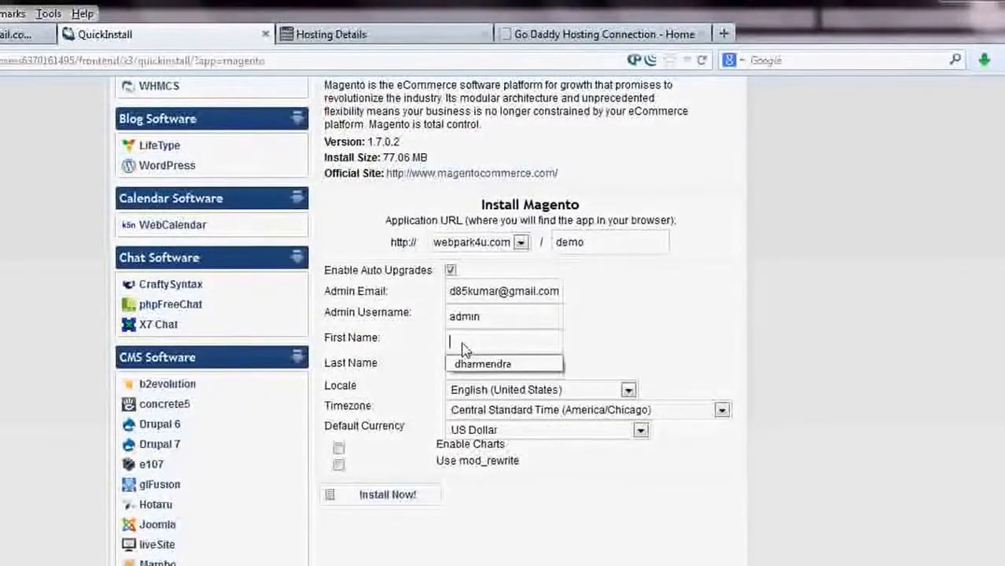
{"action": "left_click", "coordinate": [467, 366]}
{"action": "left_click", "coordinate": [465, 368]}
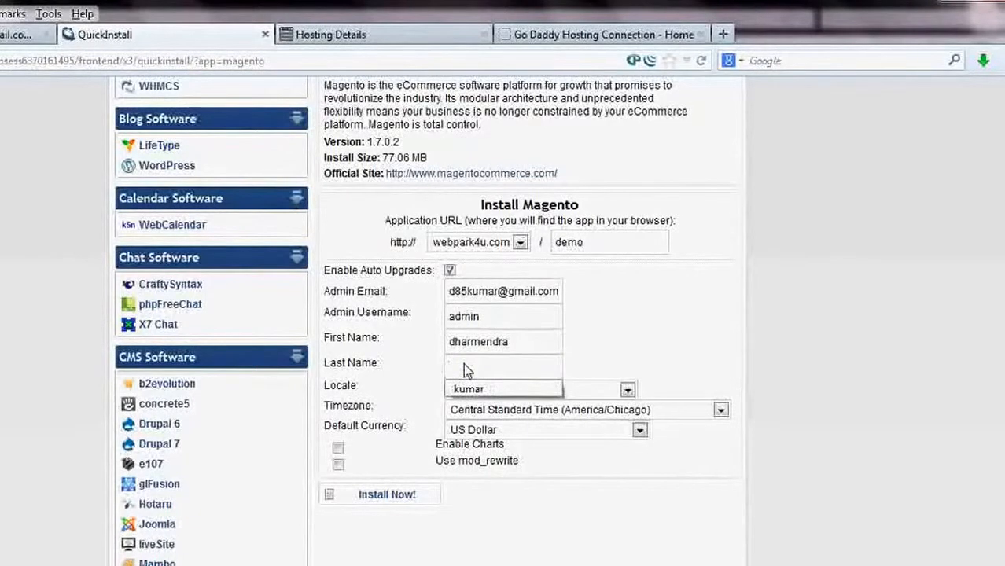
{"action": "left_click", "coordinate": [464, 369]}
{"action": "left_click", "coordinate": [476, 363]}
{"action": "left_click", "coordinate": [478, 386]}
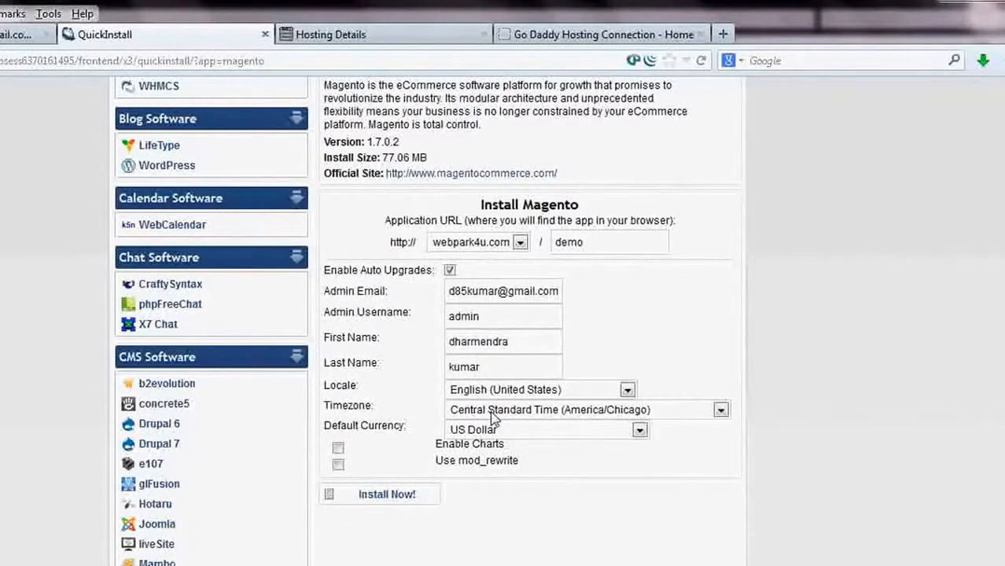
- View the available timezone and default currency choices in the Magento installation form
{"action": "left_click", "coordinate": [503, 410]}
{"action": "left_click", "coordinate": [503, 410]}
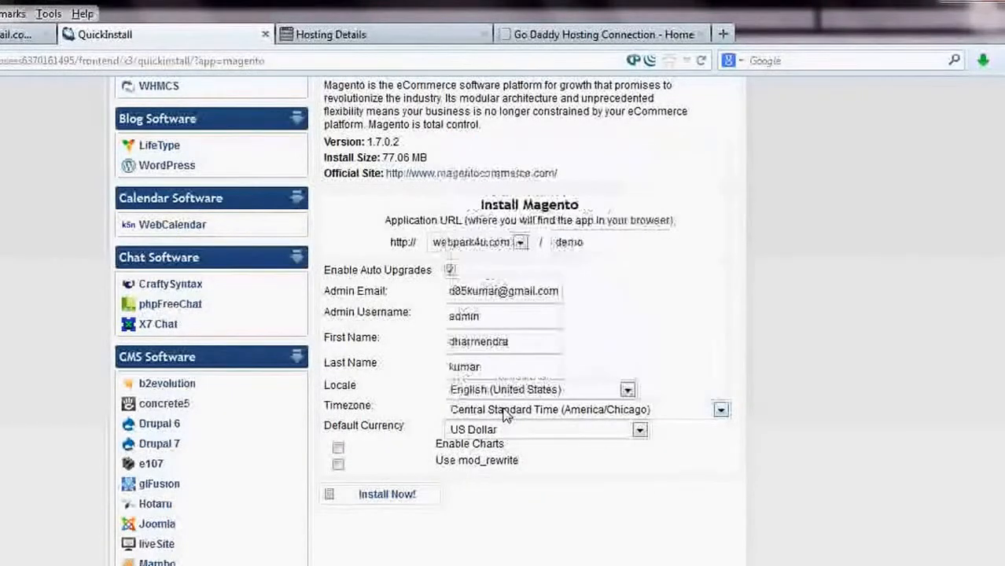
{"action": "left_click", "coordinate": [499, 432]}
{"action": "left_click", "coordinate": [499, 432]}
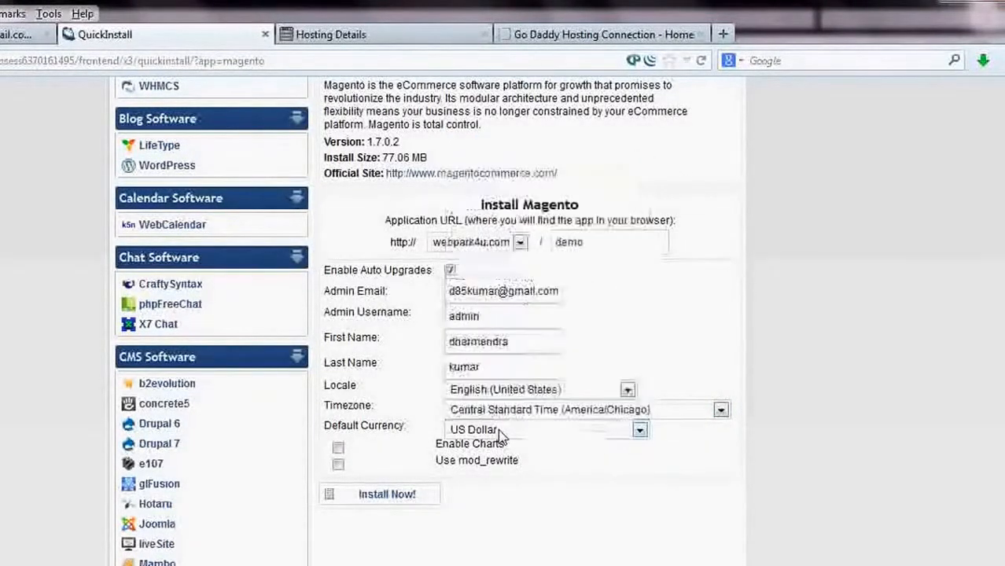
- Set the default currency to Indian Rupee and start the Magento installation
{"action": "left_click", "coordinate": [501, 434]}
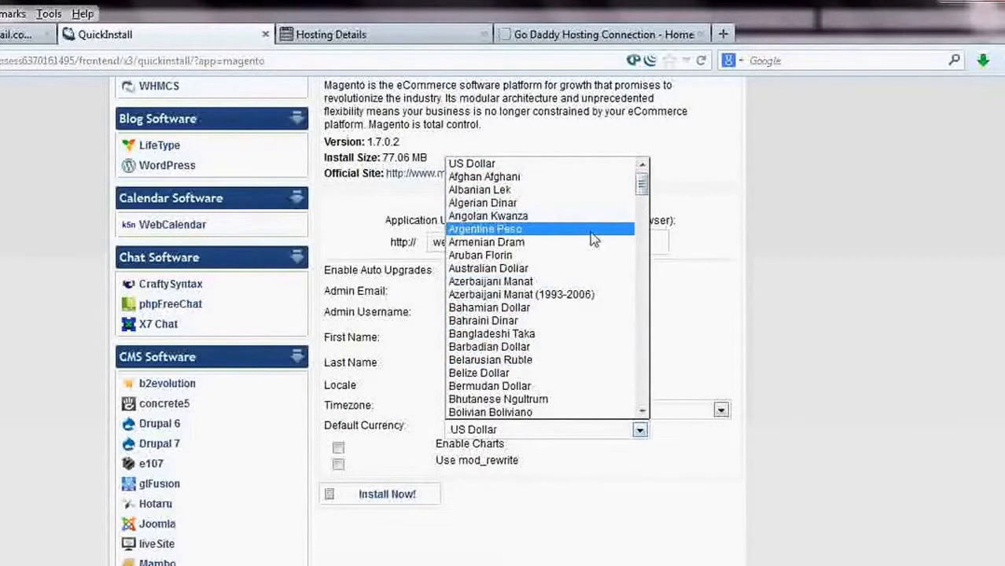
{"action": "key", "text": "i"}
{"action": "scroll", "coordinate": [485, 381], "scroll_direction": "down", "scroll_amount": 1}
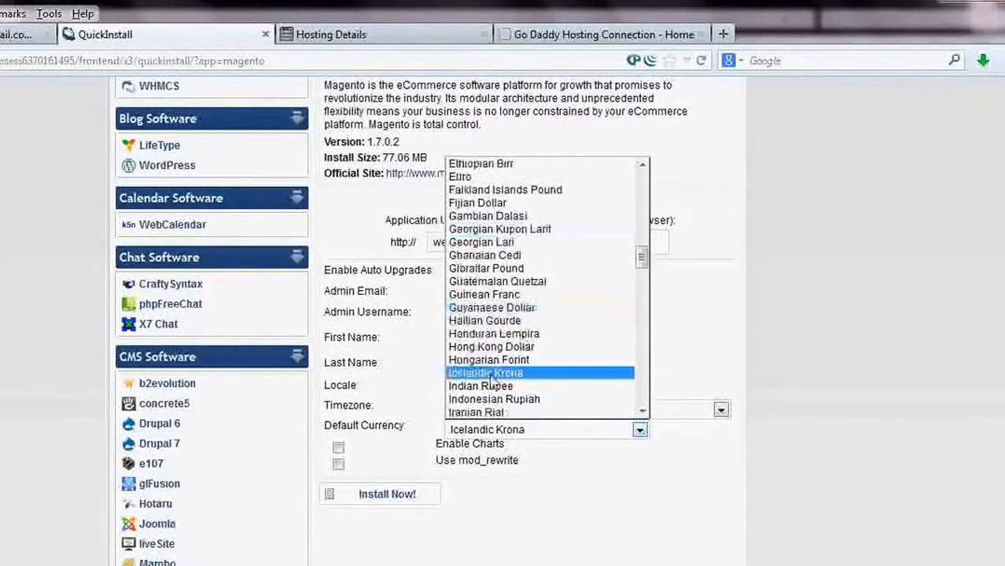
{"action": "left_click", "coordinate": [490, 385]}
{"action": "left_click", "coordinate": [381, 495]}
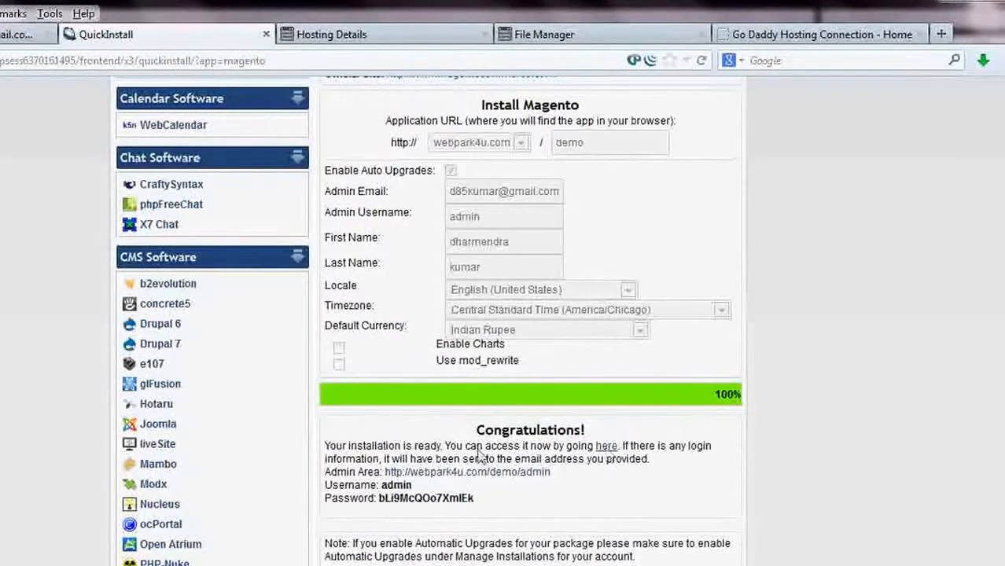
- Open the newly installed Magento storefront in a separate tab, examine its home page from header to footer, and close it
{"action": "right_click", "coordinate": [609, 455]}
{"action": "left_click", "coordinate": [656, 463]}
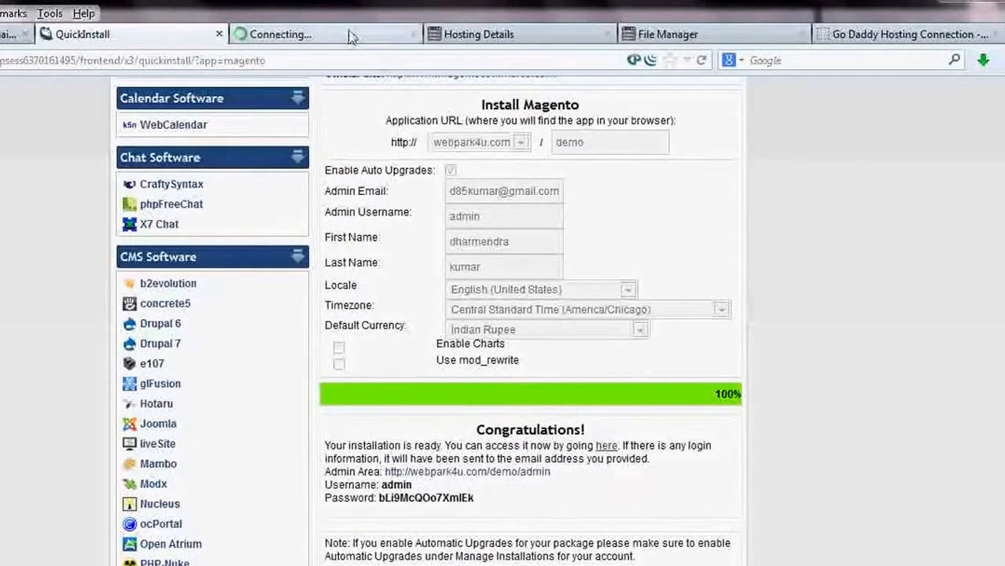
{"action": "left_click", "coordinate": [351, 37]}
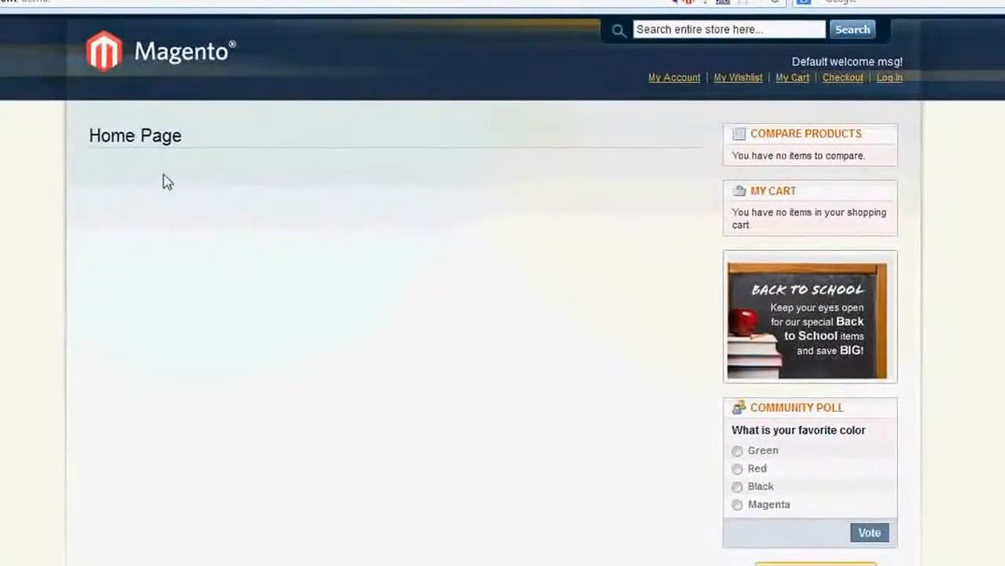
{"action": "scroll", "coordinate": [167, 183], "scroll_direction": "down", "scroll_amount": 5}
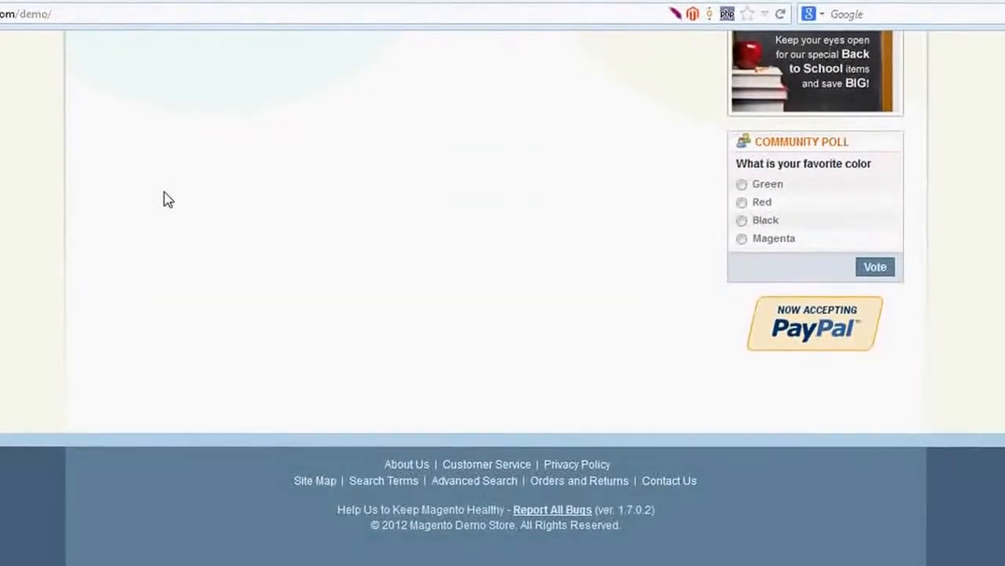
{"action": "scroll", "coordinate": [167, 200], "scroll_direction": "up", "scroll_amount": 5}
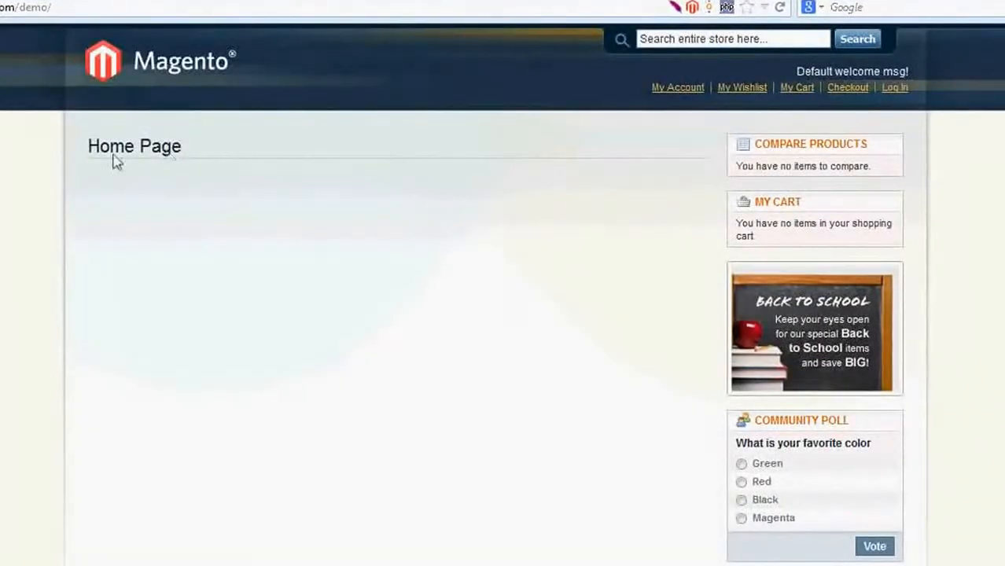
{"action": "scroll", "coordinate": [590, 173], "scroll_direction": "down", "scroll_amount": 5}
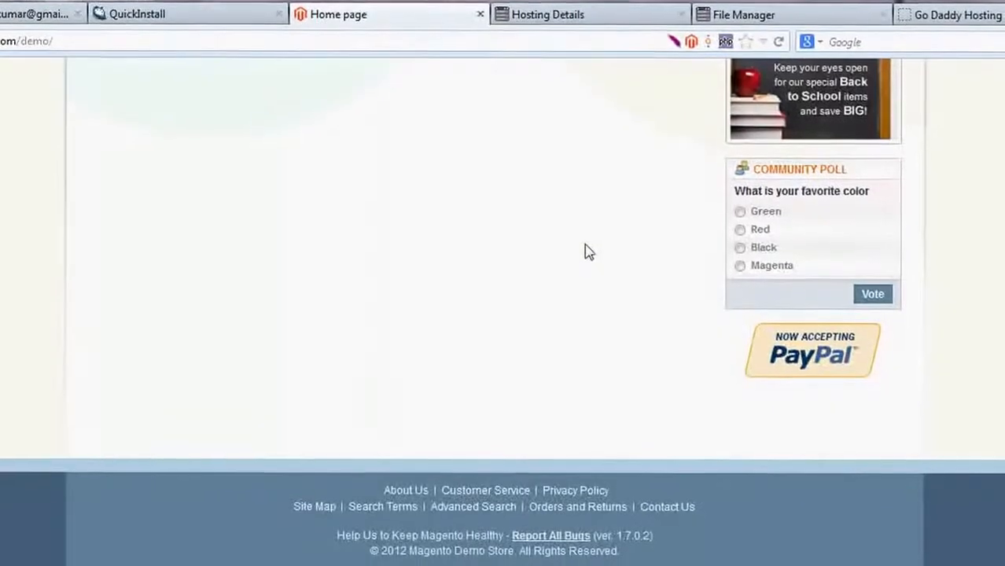
{"action": "scroll", "coordinate": [586, 243], "scroll_direction": "up", "scroll_amount": 5}
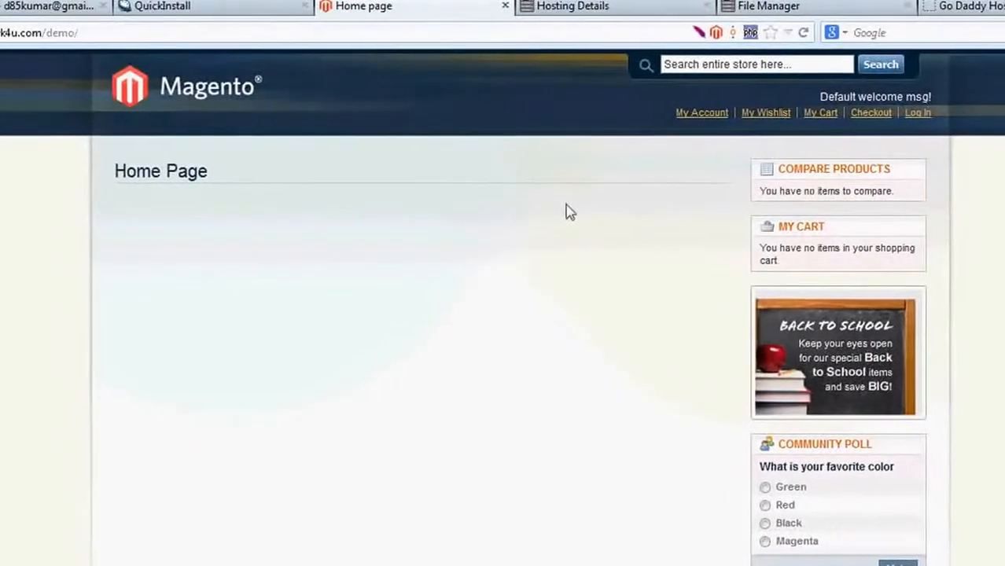
{"action": "scroll", "coordinate": [543, 310], "scroll_direction": "down", "scroll_amount": 5}
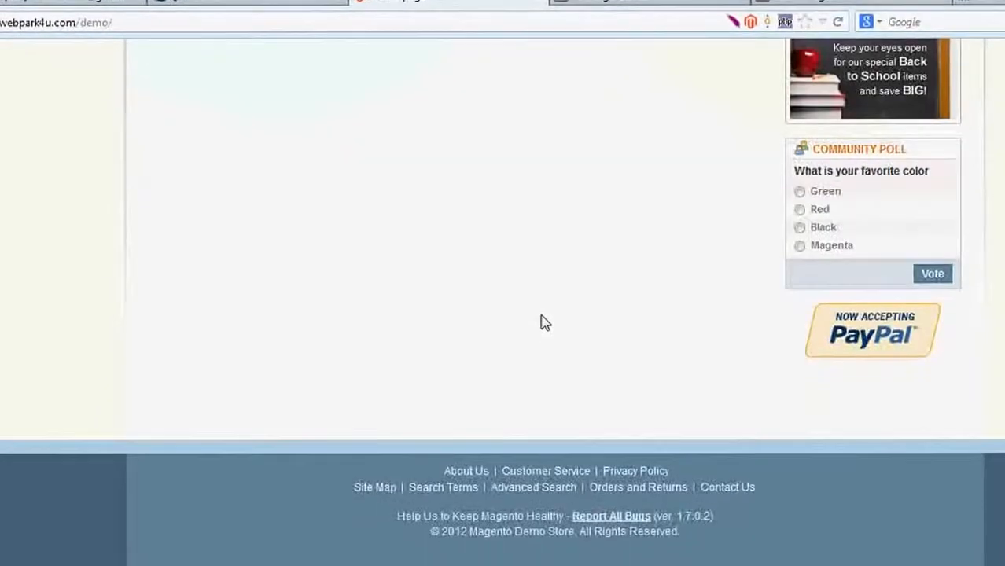
{"action": "scroll", "coordinate": [541, 315], "scroll_direction": "up", "scroll_amount": 5}
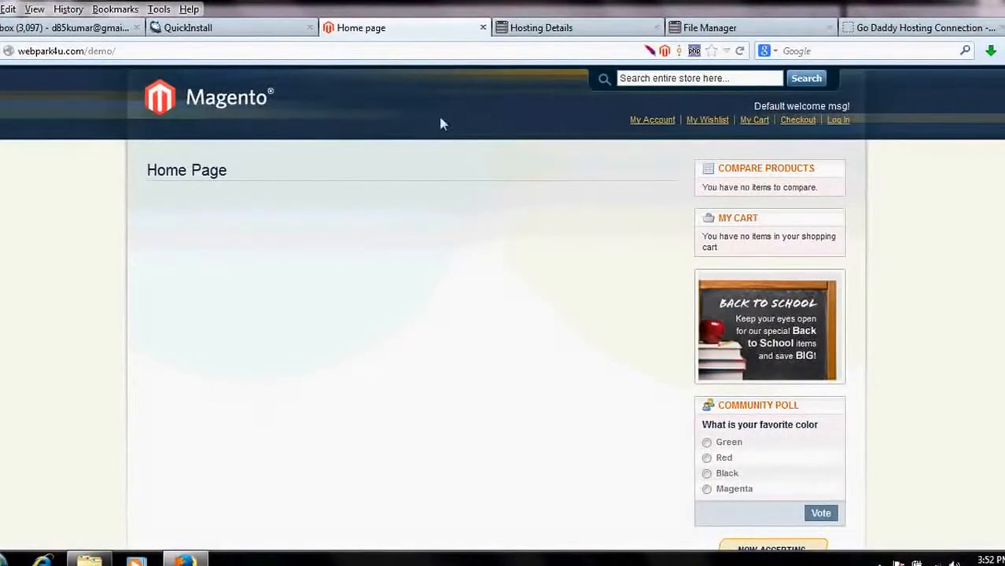
{"action": "left_click", "coordinate": [482, 28]}
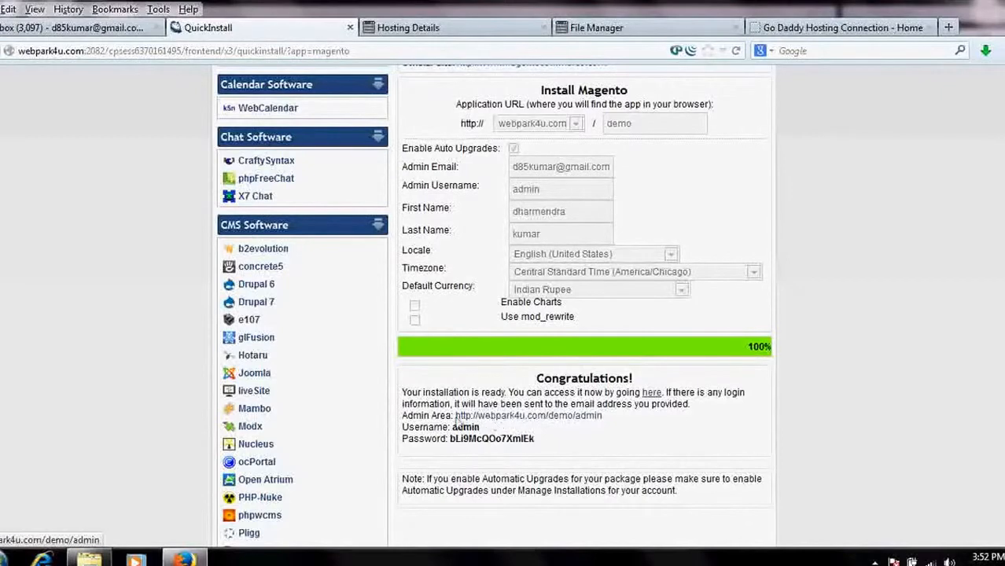
- Open the Magento admin area's login page in a new tab from the installation summary
{"action": "right_click", "coordinate": [533, 416]}
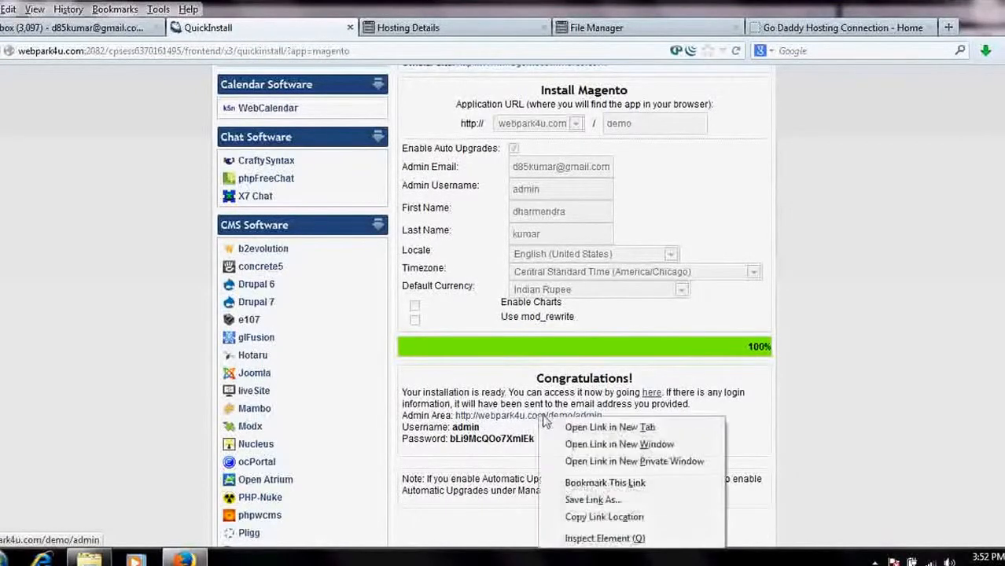
{"action": "left_click", "coordinate": [582, 419]}
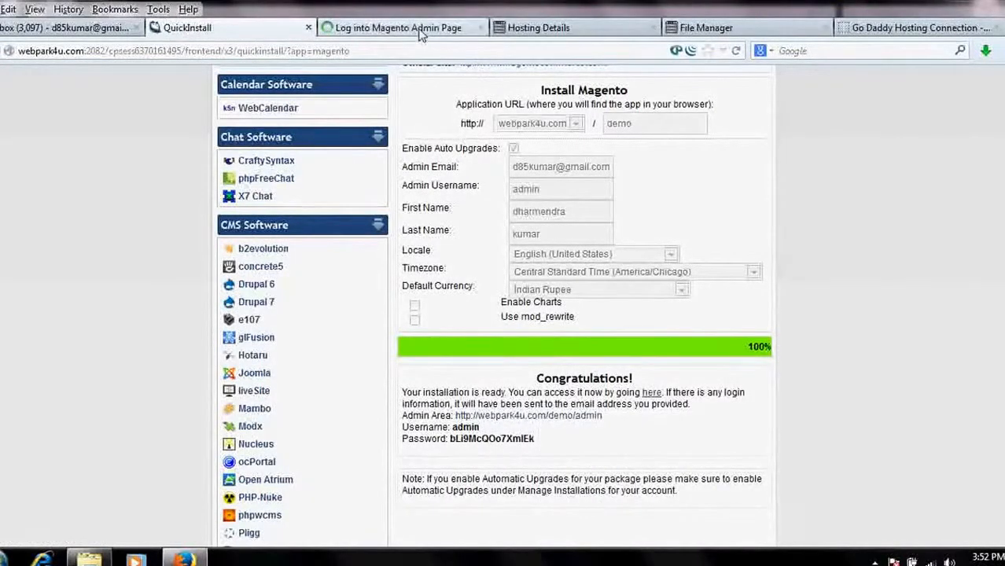
{"action": "left_click", "coordinate": [418, 32]}
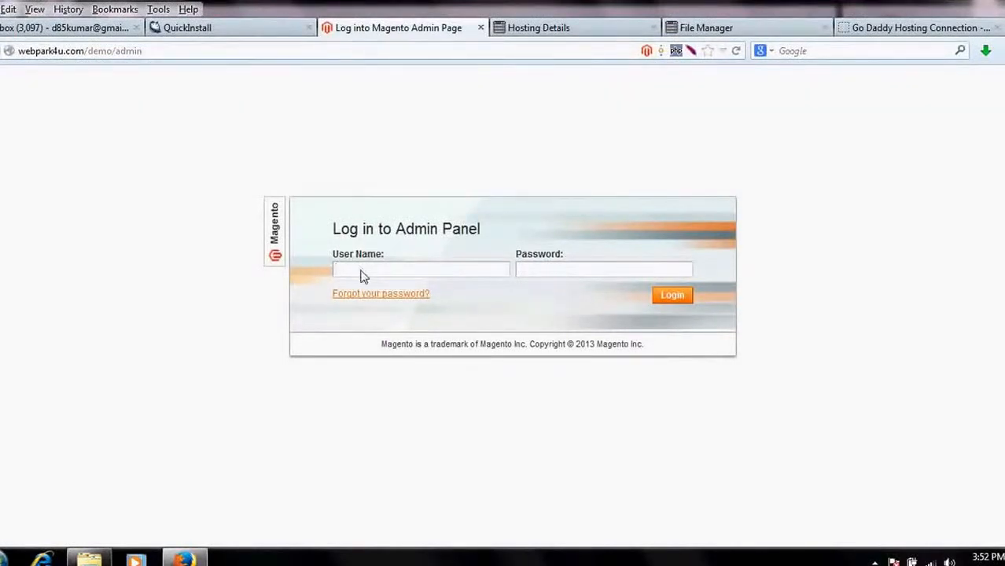
- Copy the generated admin password from the QuickInstall summary and paste it into the password field of the Magento admin login
{"action": "left_click", "coordinate": [259, 26]}
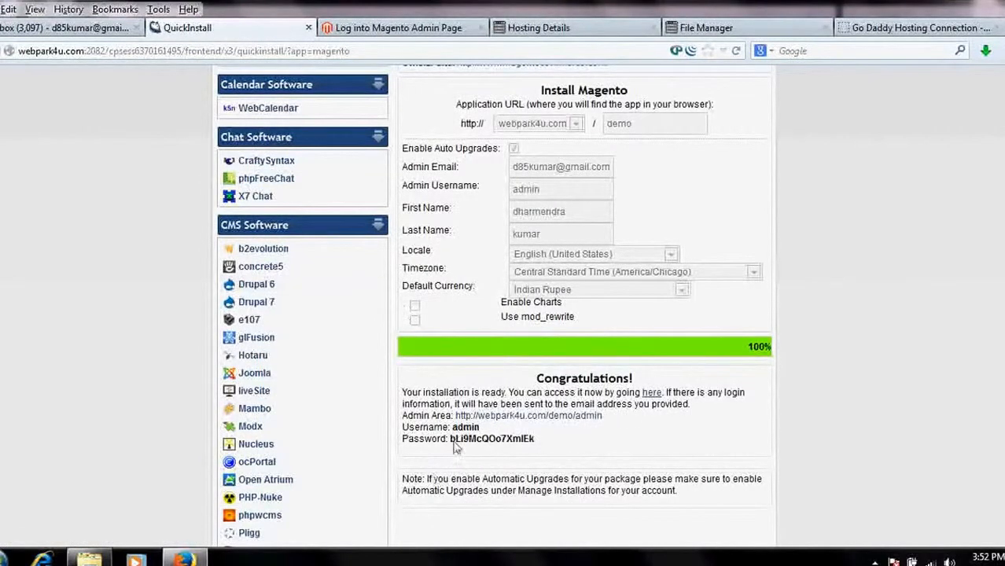
{"action": "left_click_drag", "start_coordinate": [455, 443], "coordinate": [529, 444]}
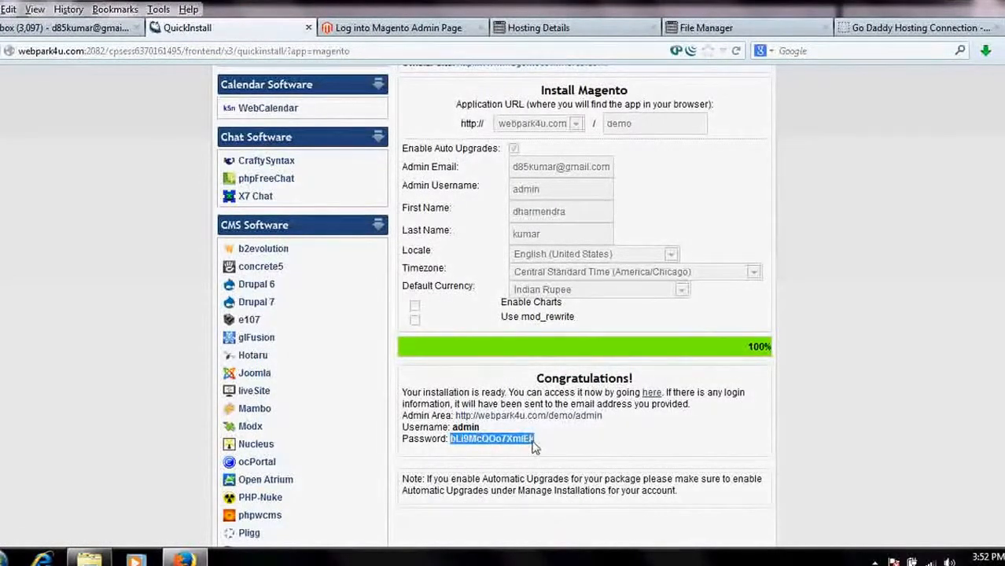
{"action": "right_click", "coordinate": [533, 446]}
{"action": "left_click", "coordinate": [551, 453]}
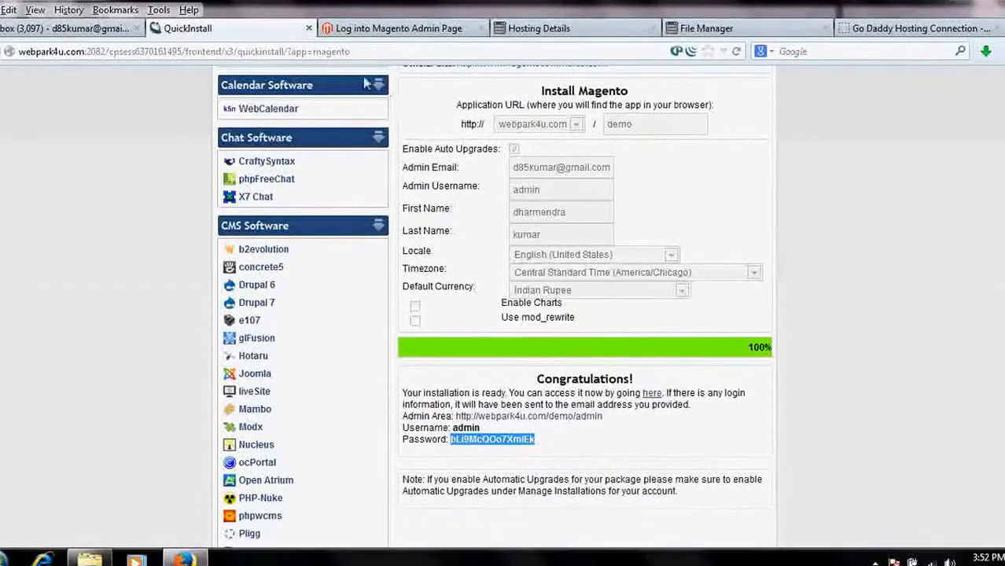
{"action": "left_click", "coordinate": [370, 29]}
{"action": "right_click", "coordinate": [543, 277]}
{"action": "left_click", "coordinate": [580, 337]}
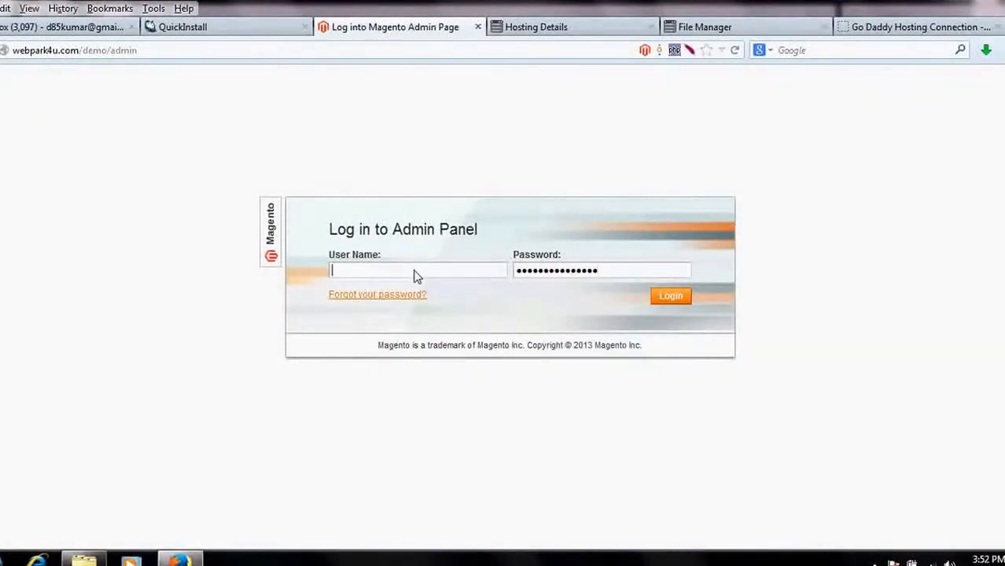
- Log in to the Magento Admin Panel with user name admin, dismissing the password-saving prompt and the incoming message
{"action": "left_click", "coordinate": [417, 271]}
{"action": "type", "text": "admin"}
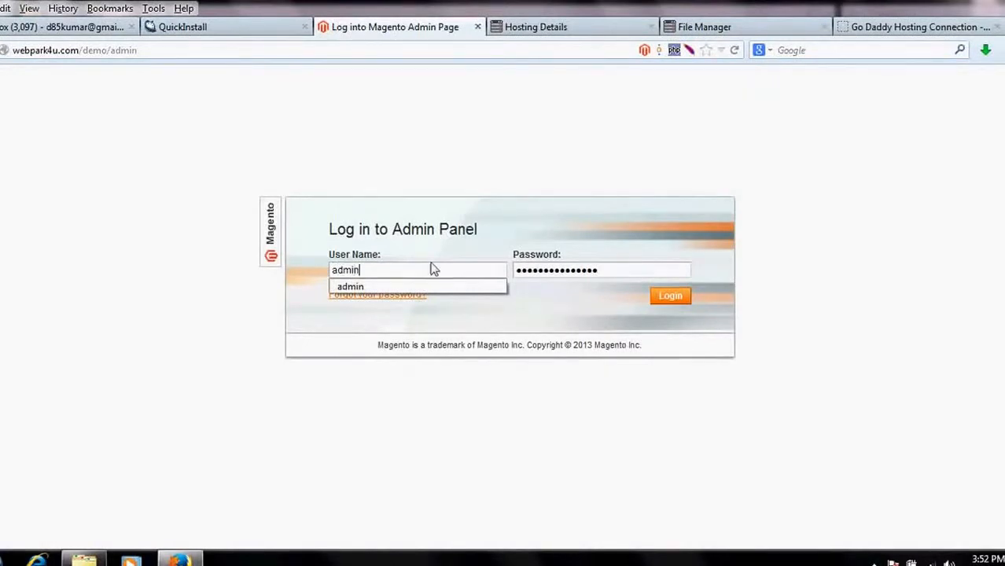
{"action": "left_click", "coordinate": [668, 299]}
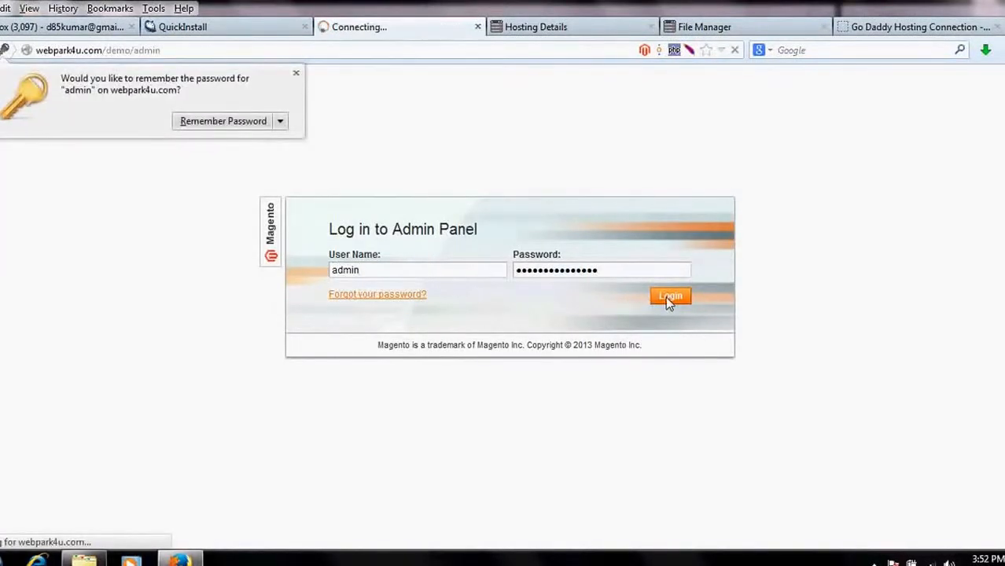
{"action": "left_click", "coordinate": [297, 74]}
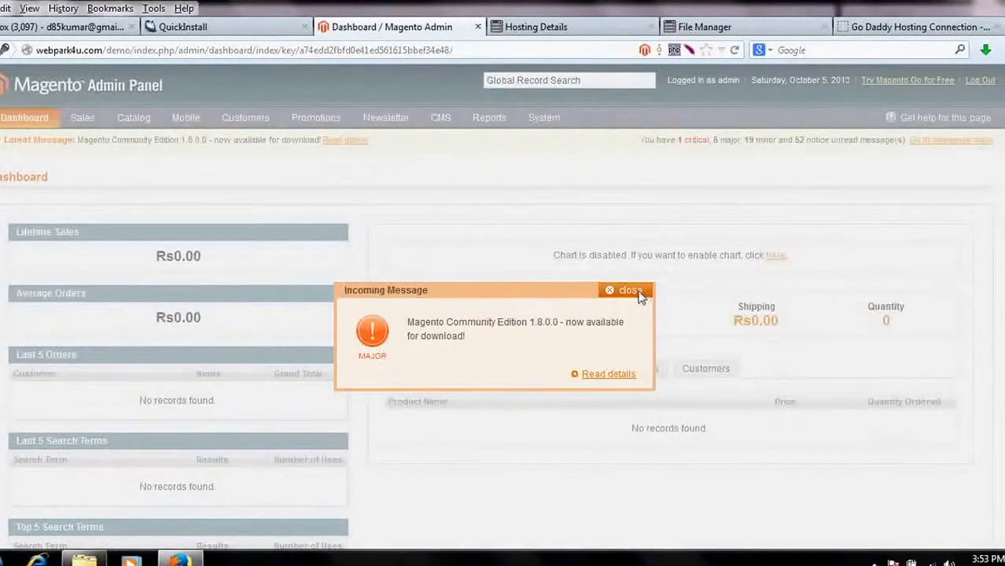
{"action": "left_click", "coordinate": [629, 290]}
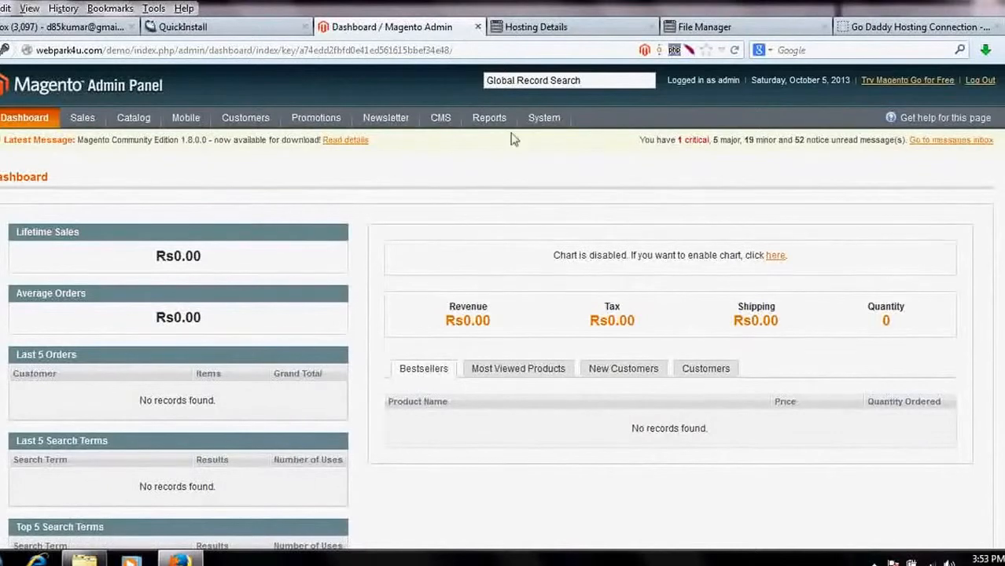
- Enter and confirm a new password for the admin's own account, save the account, and return to the dashboard
{"action": "mouse_move", "coordinate": [542, 121]}
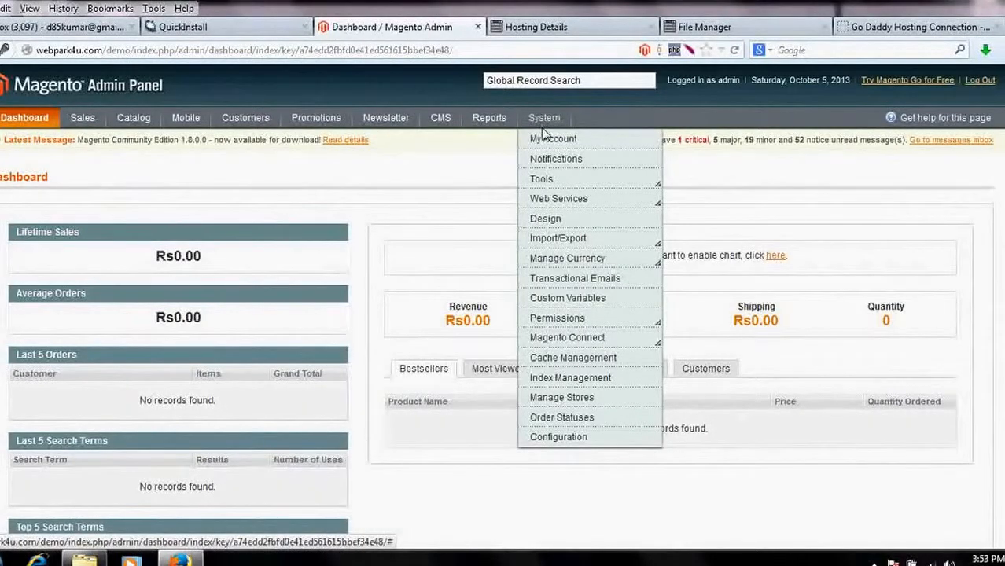
{"action": "left_click", "coordinate": [552, 144]}
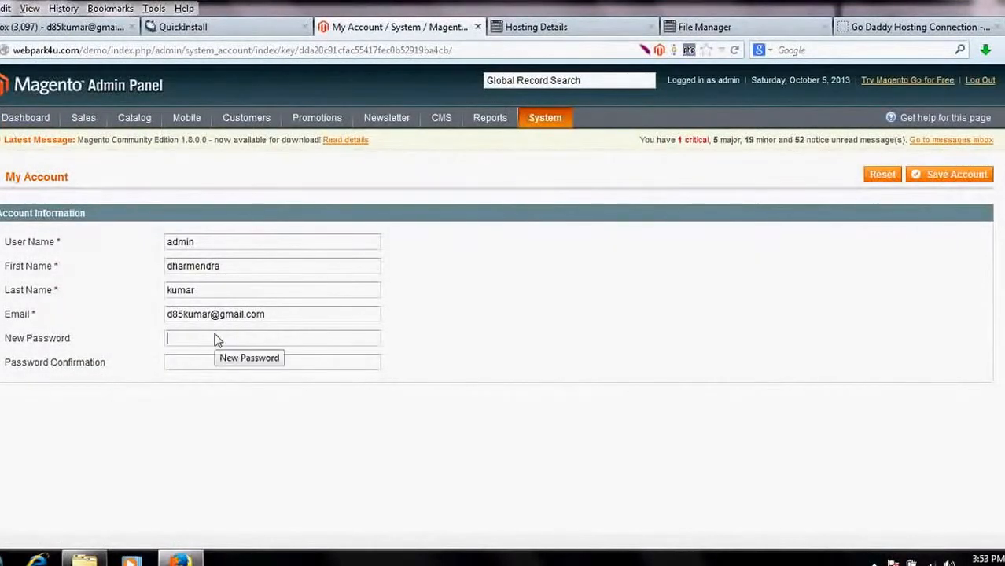
{"action": "type", "text": "*****"}
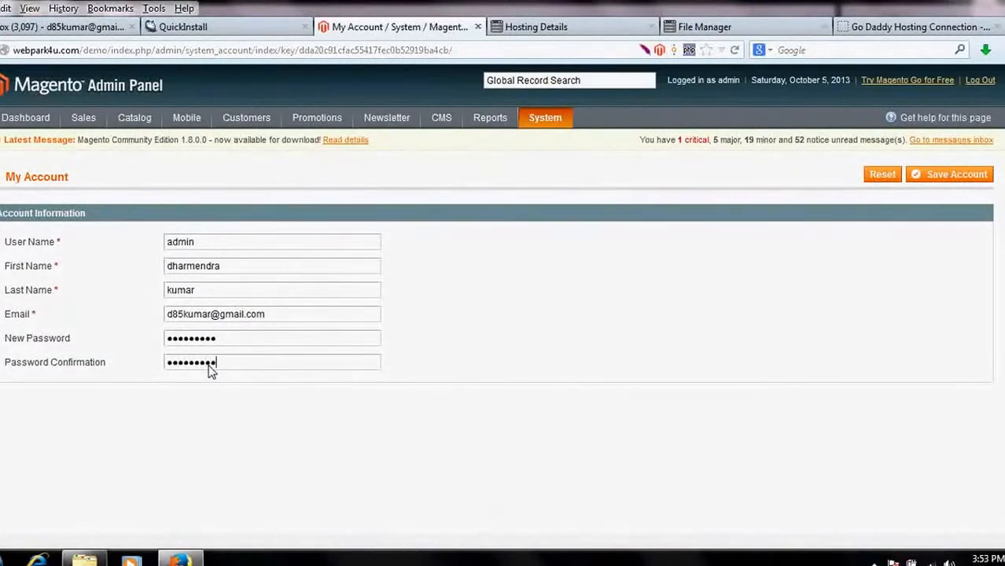
{"action": "left_click", "coordinate": [964, 177]}
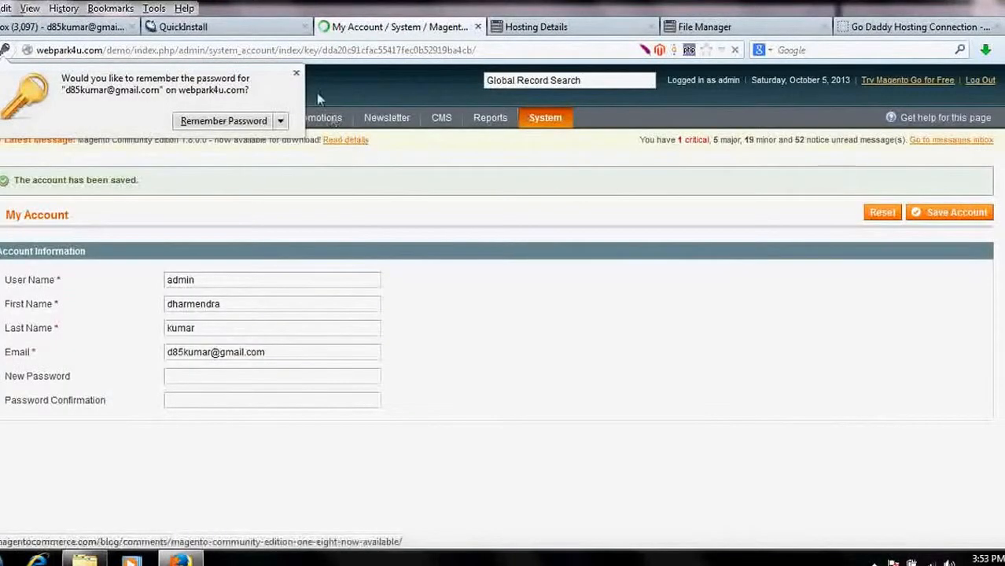
{"action": "left_click", "coordinate": [297, 74]}
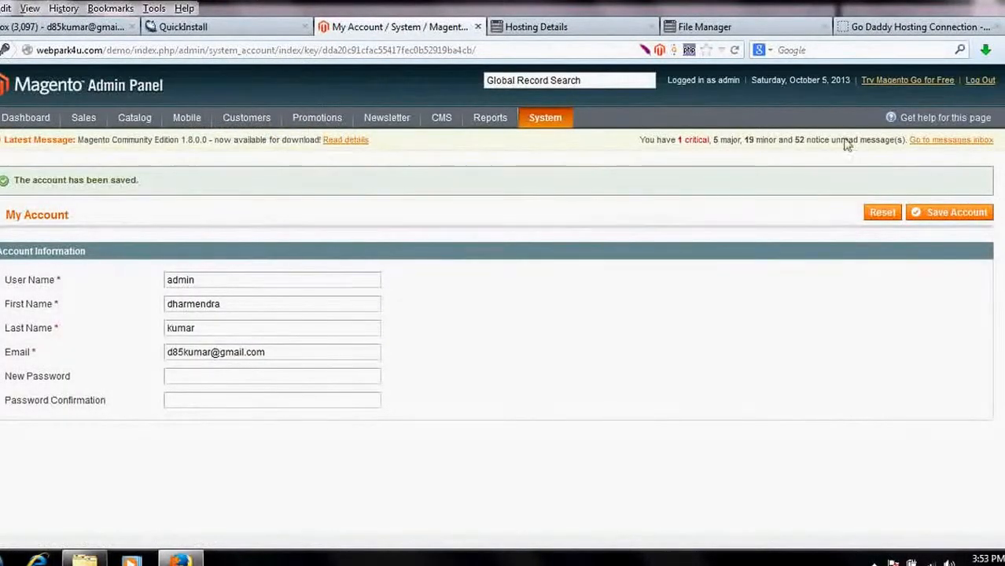
{"action": "left_click", "coordinate": [23, 118]}
{"action": "mouse_move", "coordinate": [545, 118]}
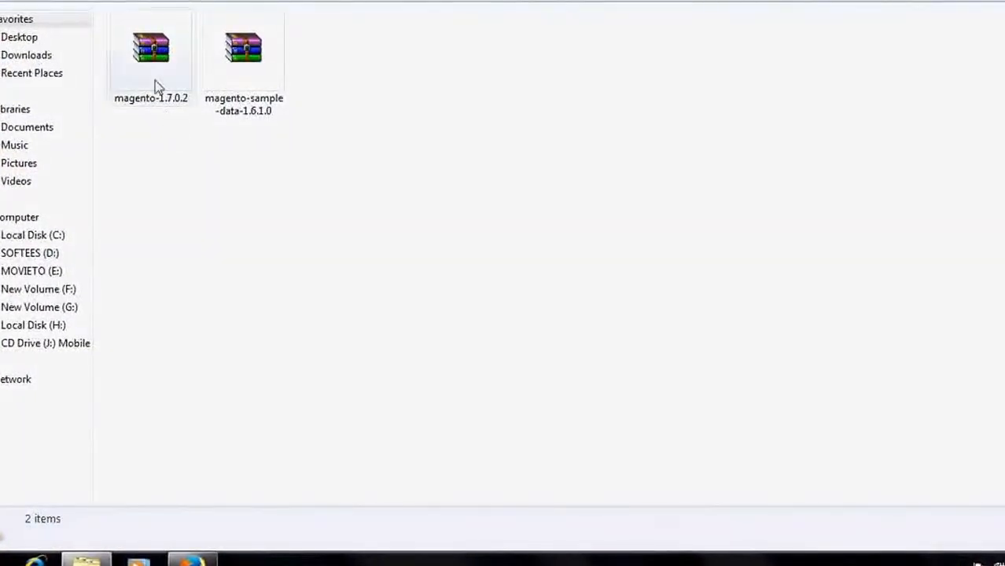
- In Windows Explorer, extract the magento-sample-data-1.6.1.0 archive into its current folder and open the extracted sample data folder
{"action": "left_click", "coordinate": [240, 100]}
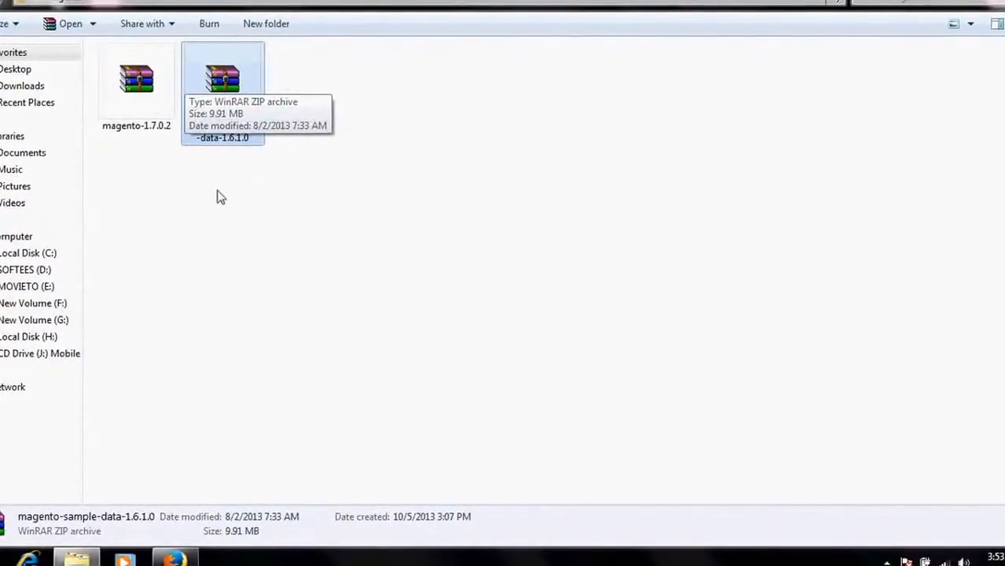
{"action": "left_click", "coordinate": [167, 202]}
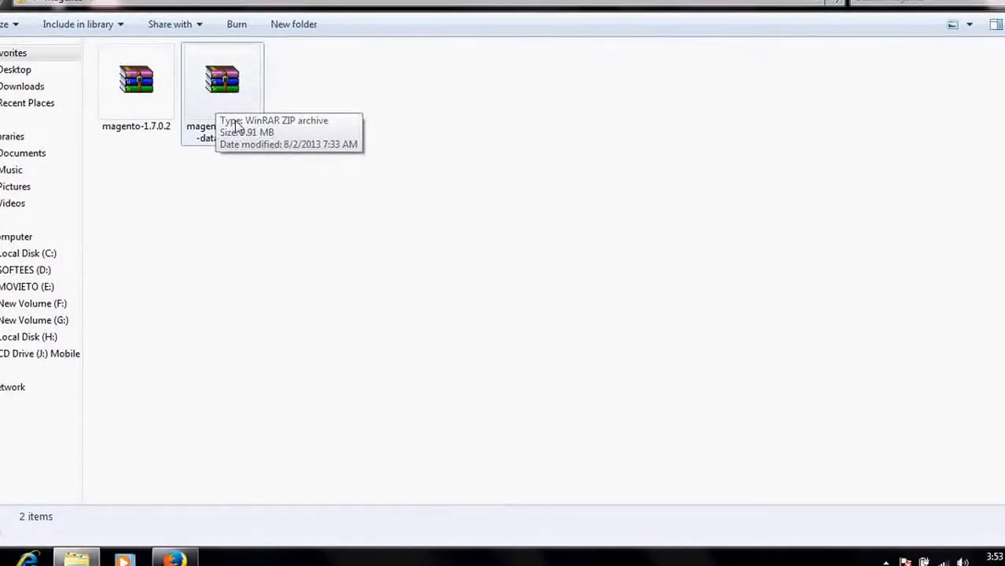
{"action": "left_click", "coordinate": [222, 91]}
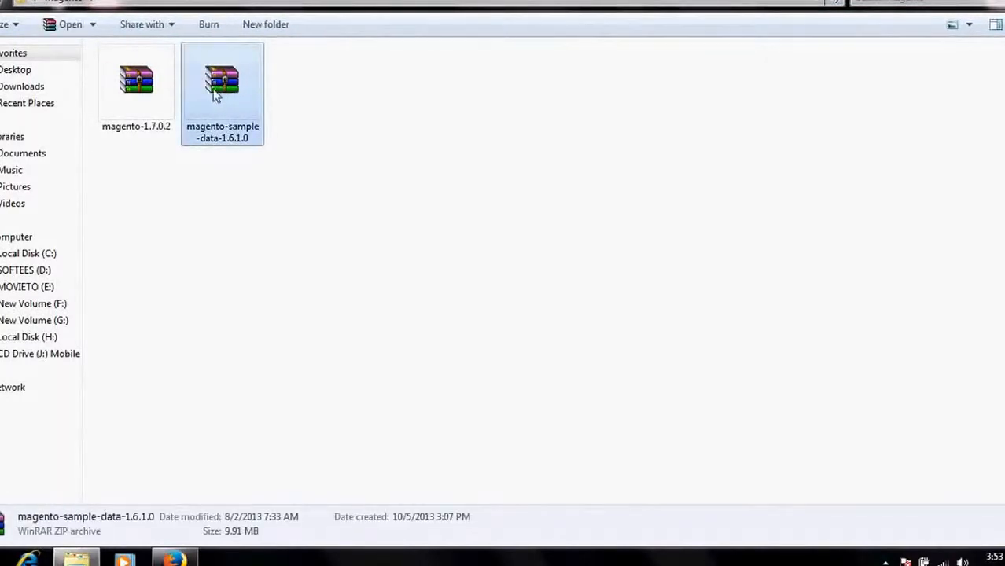
{"action": "right_click", "coordinate": [226, 93]}
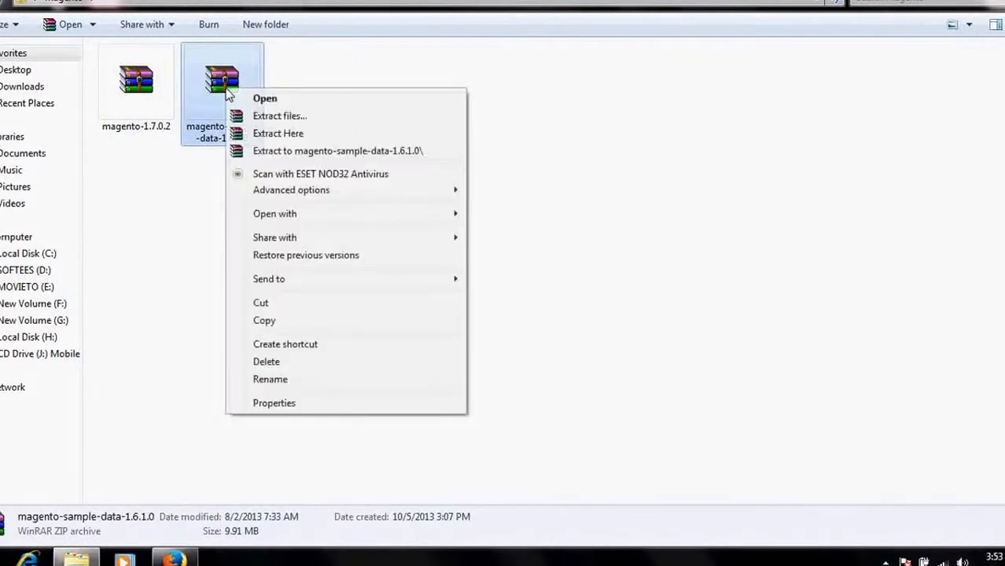
{"action": "left_click", "coordinate": [273, 133]}
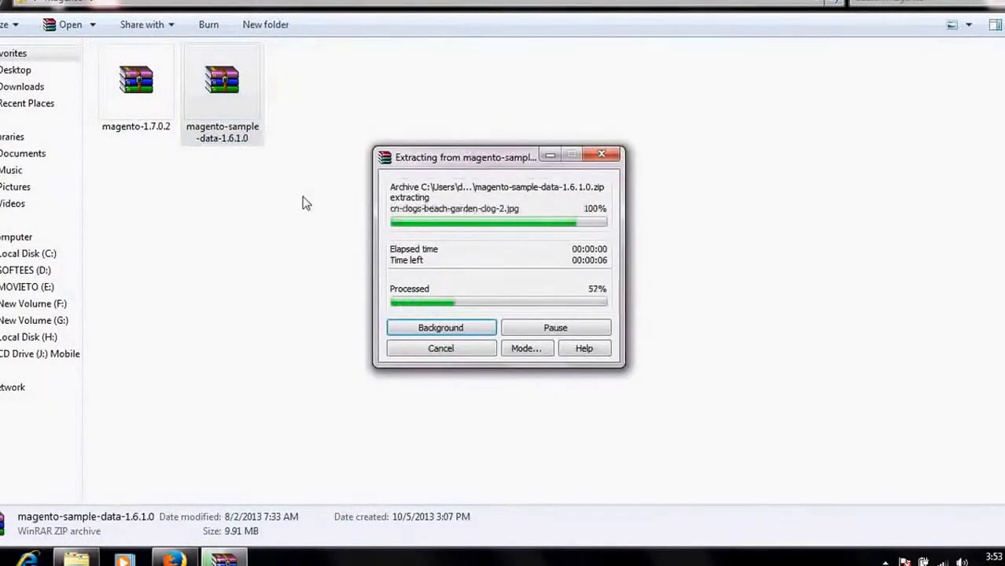
{"action": "double_click", "coordinate": [136, 128]}
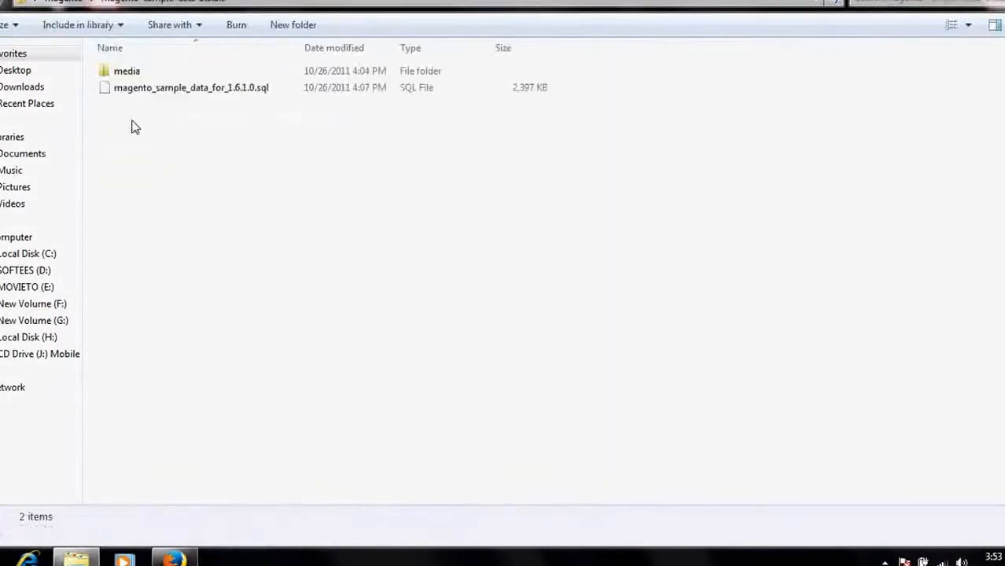
- Switch from the sample data folder to the QuickInstall page in Firefox, return to the cPanel home page and open phpMyAdmin
{"action": "left_click", "coordinate": [968, 25]}
{"action": "left_click", "coordinate": [976, 15]}
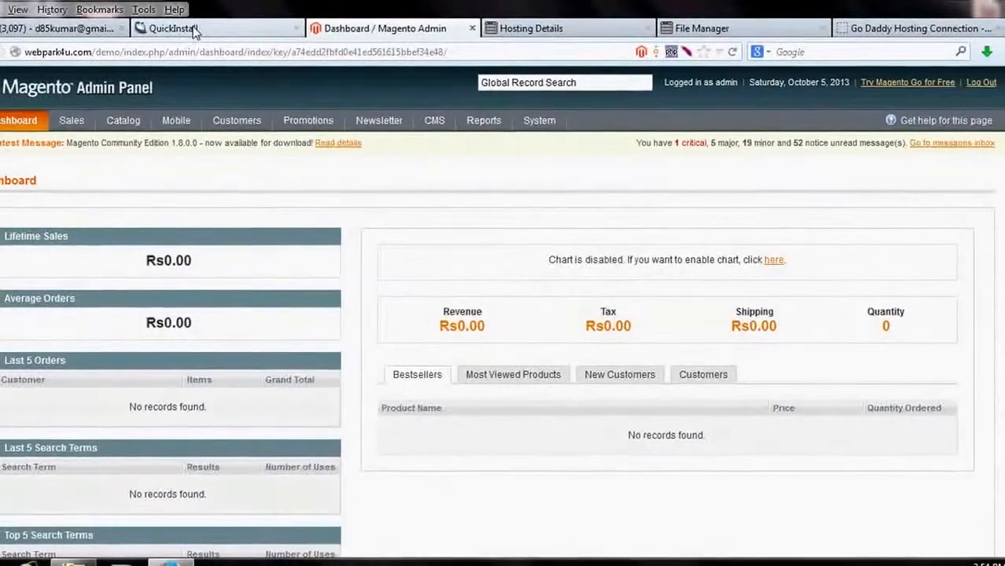
{"action": "left_click", "coordinate": [177, 5]}
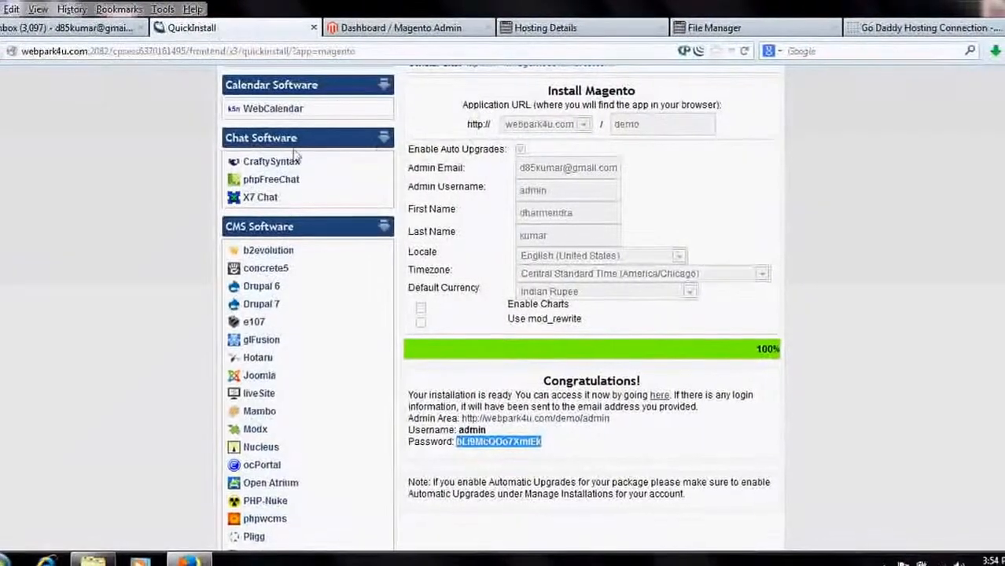
{"action": "scroll", "coordinate": [297, 157], "scroll_direction": "up", "scroll_amount": 3}
{"action": "left_click", "coordinate": [740, 102]}
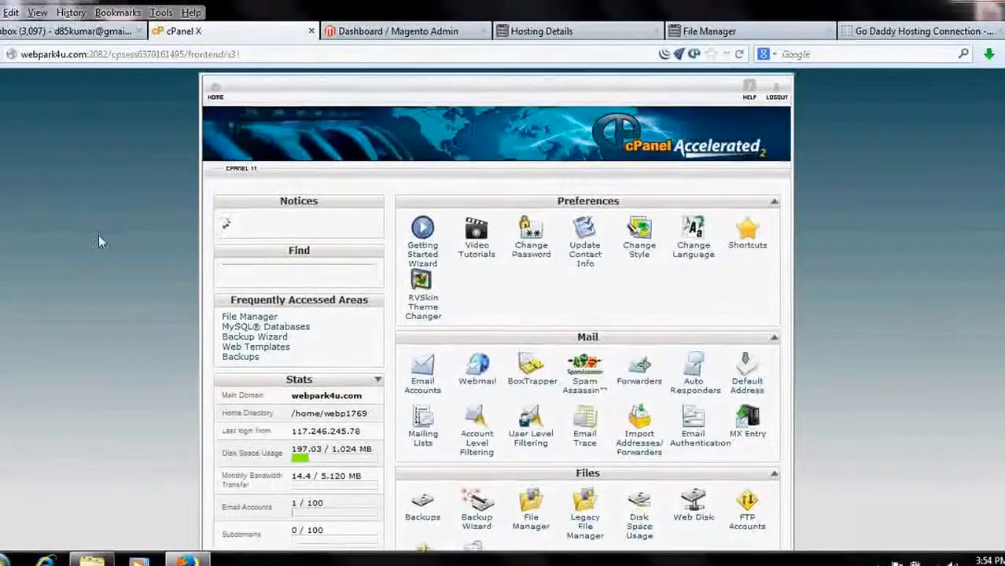
{"action": "scroll", "coordinate": [100, 231], "scroll_direction": "down", "scroll_amount": 10}
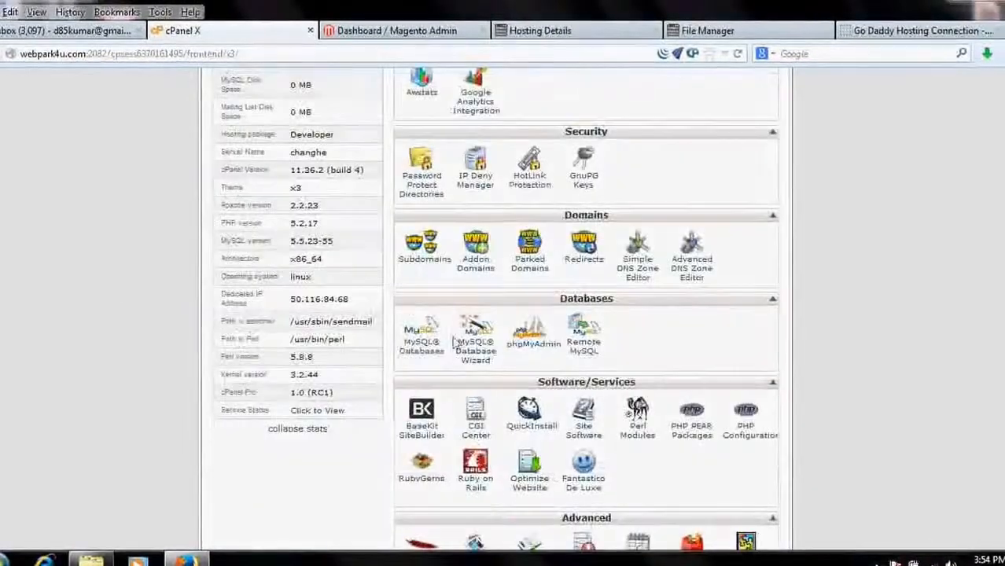
{"action": "left_click", "coordinate": [538, 340]}
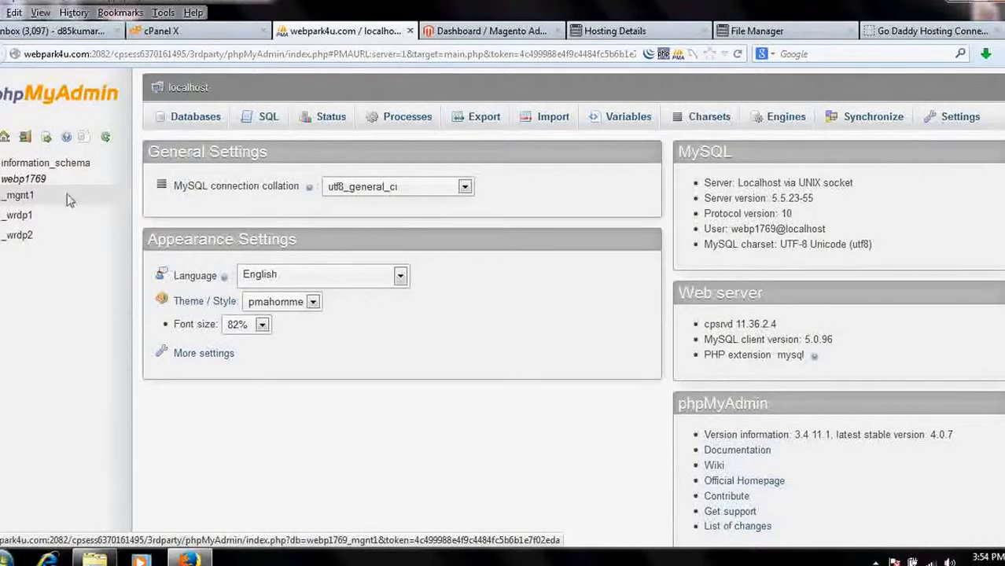
- Open the webp1769_mgnt1 database and drop all tables on its first page, from adminnotification_inbox to review_detail
{"action": "left_click", "coordinate": [31, 197]}
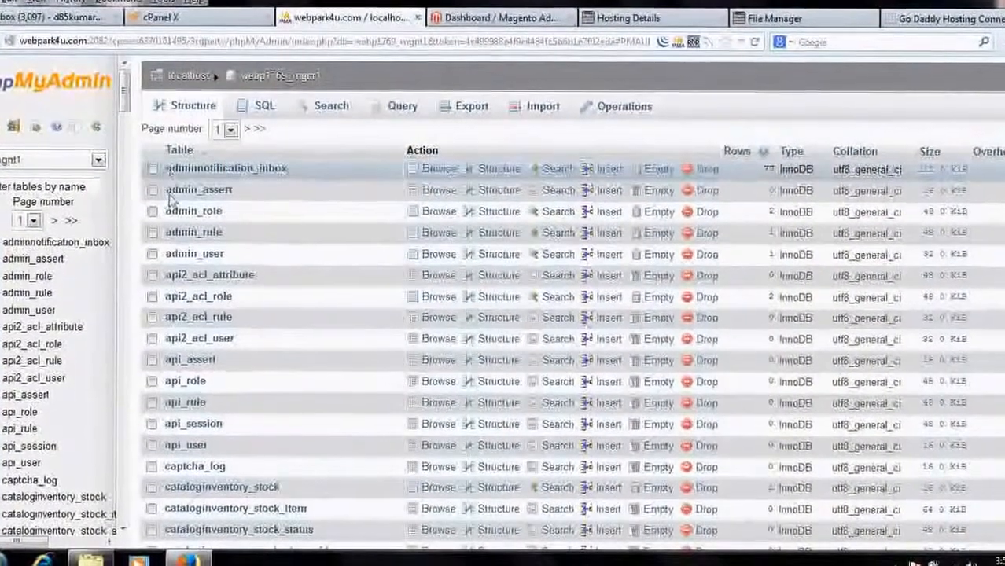
{"action": "scroll", "coordinate": [188, 315], "scroll_direction": "down", "scroll_amount": 15}
{"action": "scroll", "coordinate": [199, 347], "scroll_direction": "down", "scroll_amount": 20}
{"action": "scroll", "coordinate": [202, 348], "scroll_direction": "down", "scroll_amount": 20}
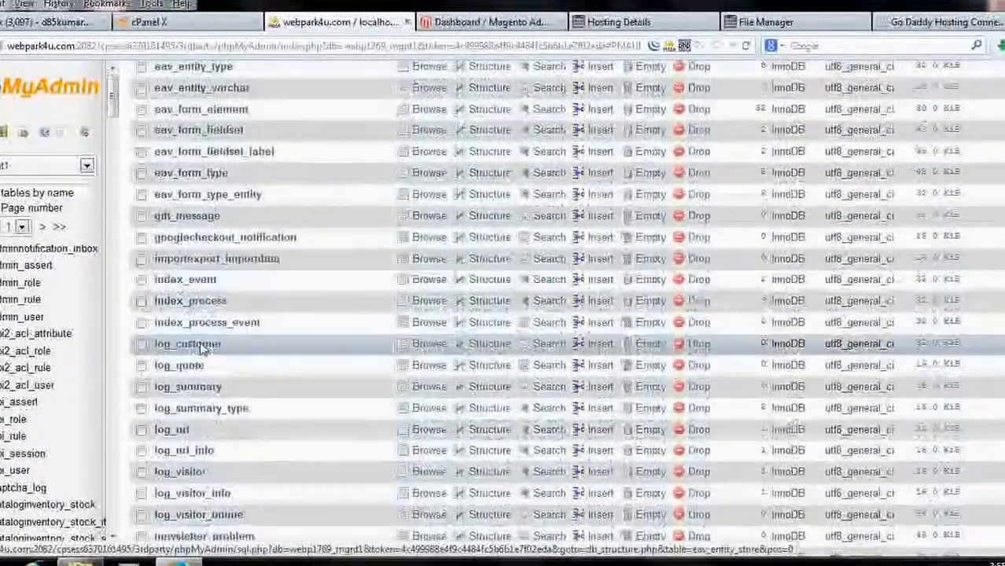
{"action": "scroll", "coordinate": [203, 348], "scroll_direction": "down", "scroll_amount": 15}
{"action": "scroll", "coordinate": [201, 377], "scroll_direction": "down", "scroll_amount": 8}
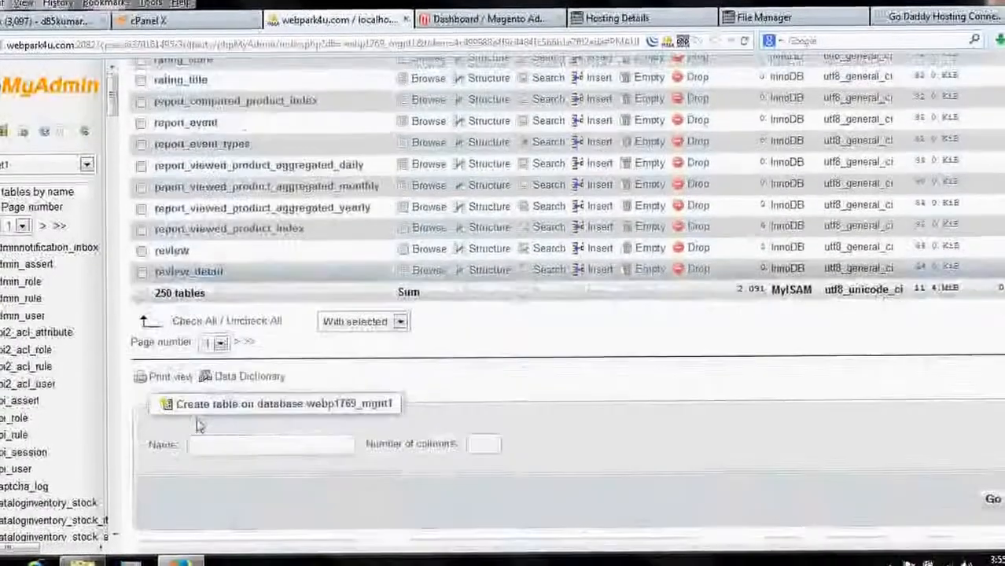
{"action": "left_click", "coordinate": [192, 323]}
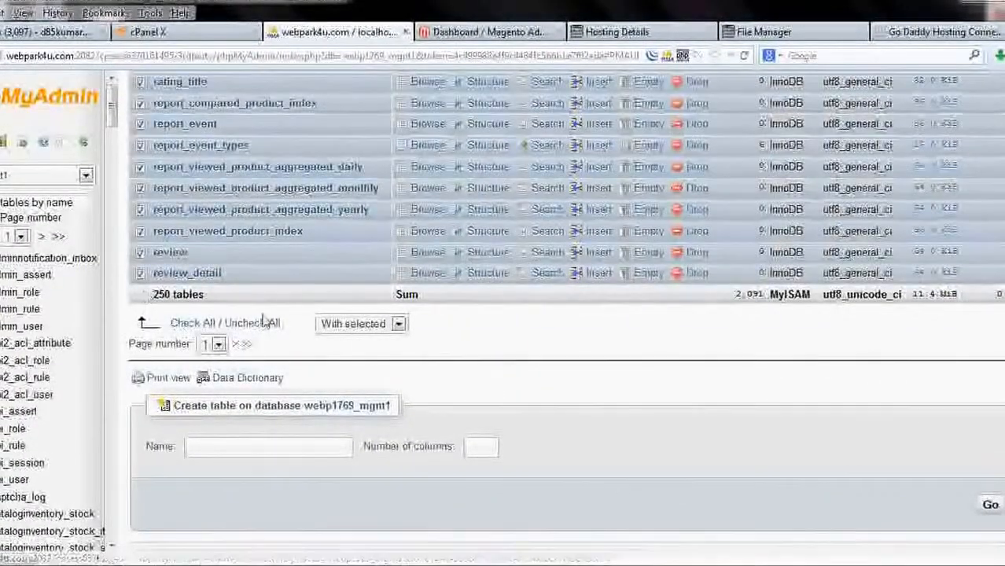
{"action": "left_click", "coordinate": [346, 392]}
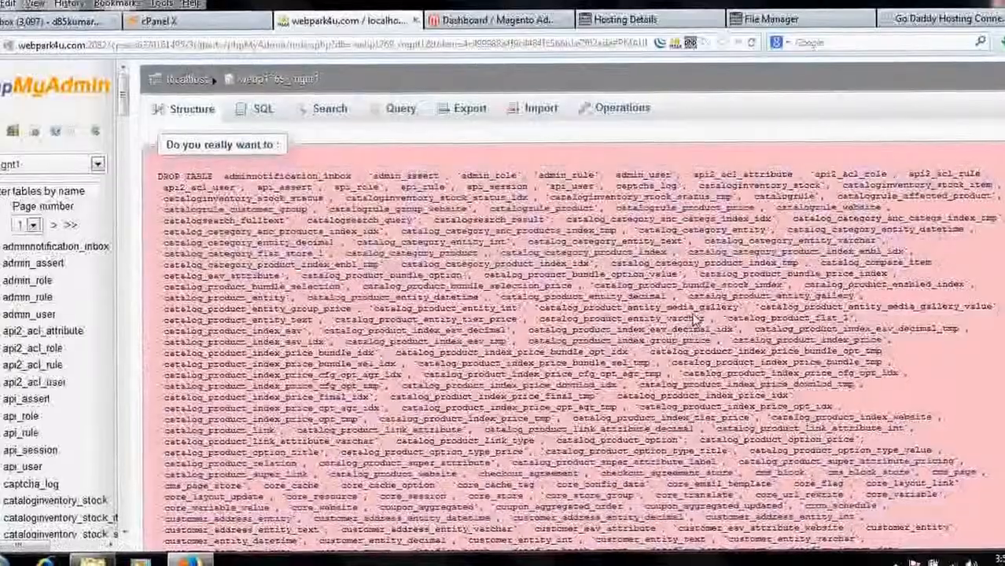
{"action": "scroll", "coordinate": [692, 331], "scroll_direction": "down", "scroll_amount": 5}
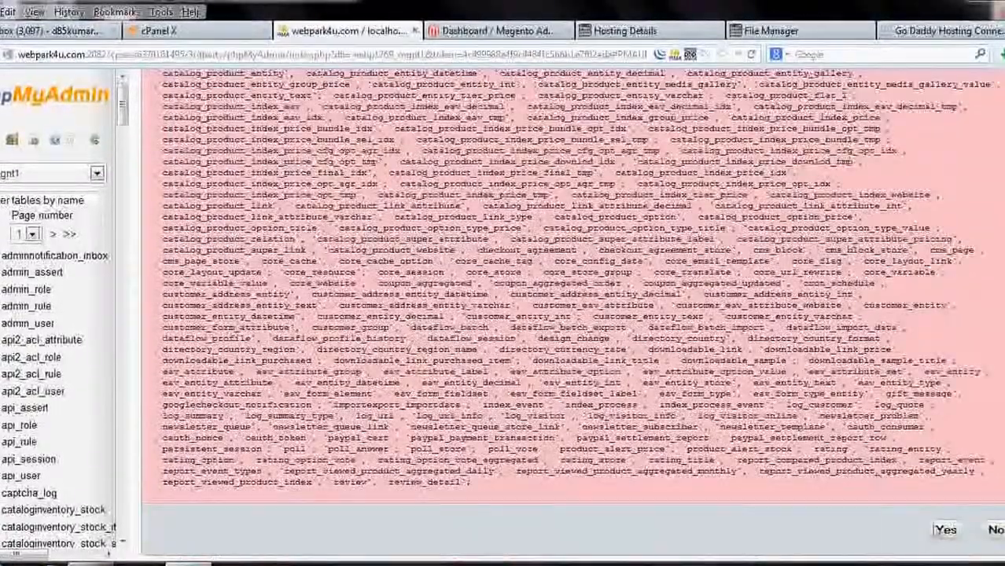
{"action": "left_click", "coordinate": [946, 530]}
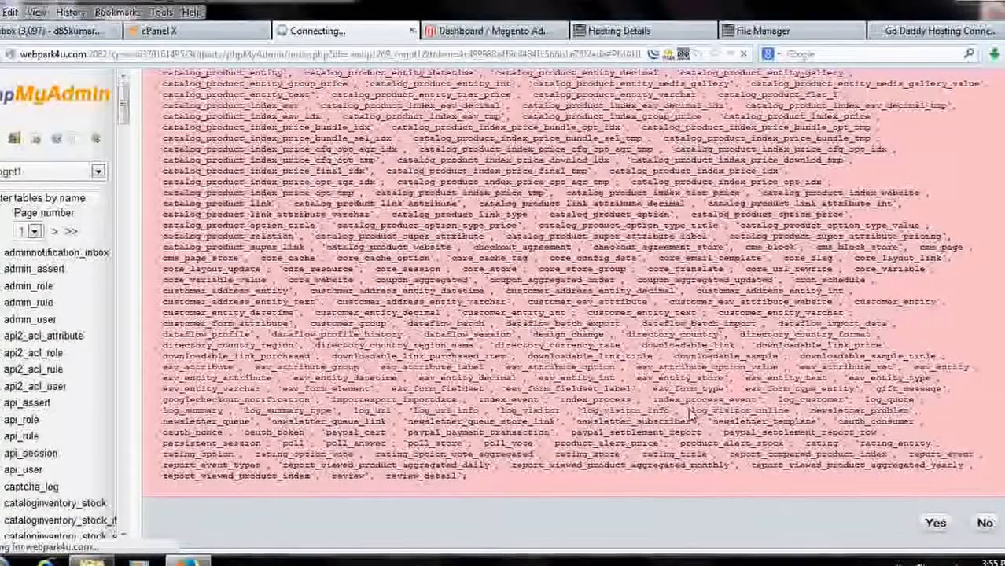
- Drop all tables still listed in webp1769_mgnt1, from admin_role through xmlconnect_queue
{"action": "scroll", "coordinate": [201, 362], "scroll_direction": "down", "scroll_amount": 10}
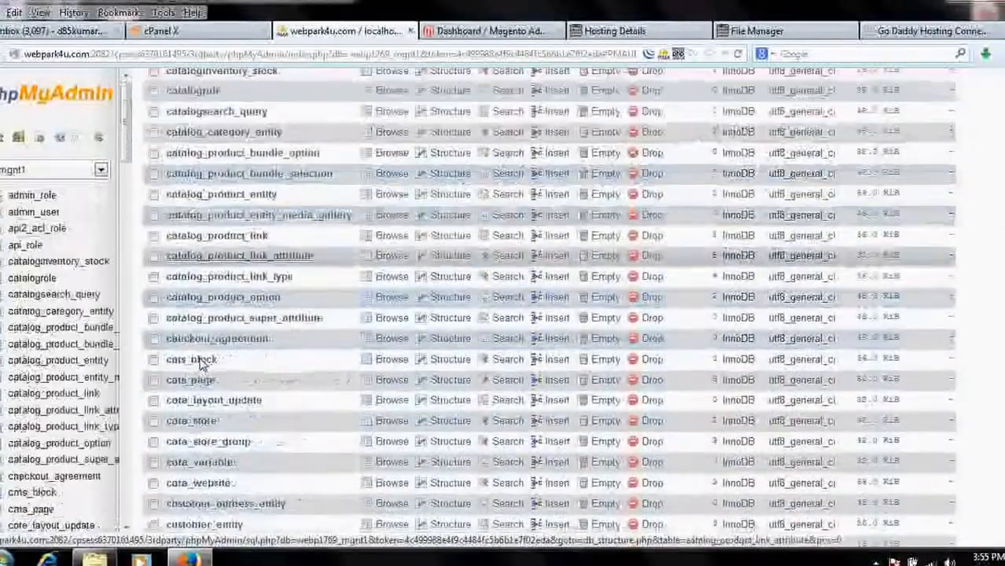
{"action": "scroll", "coordinate": [201, 364], "scroll_direction": "down", "scroll_amount": 20}
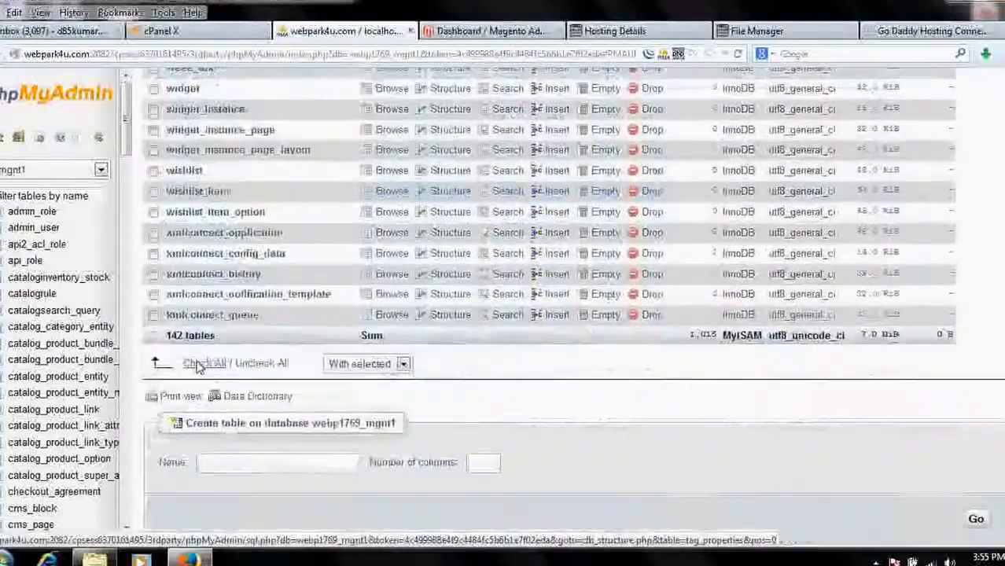
{"action": "left_click", "coordinate": [197, 363]}
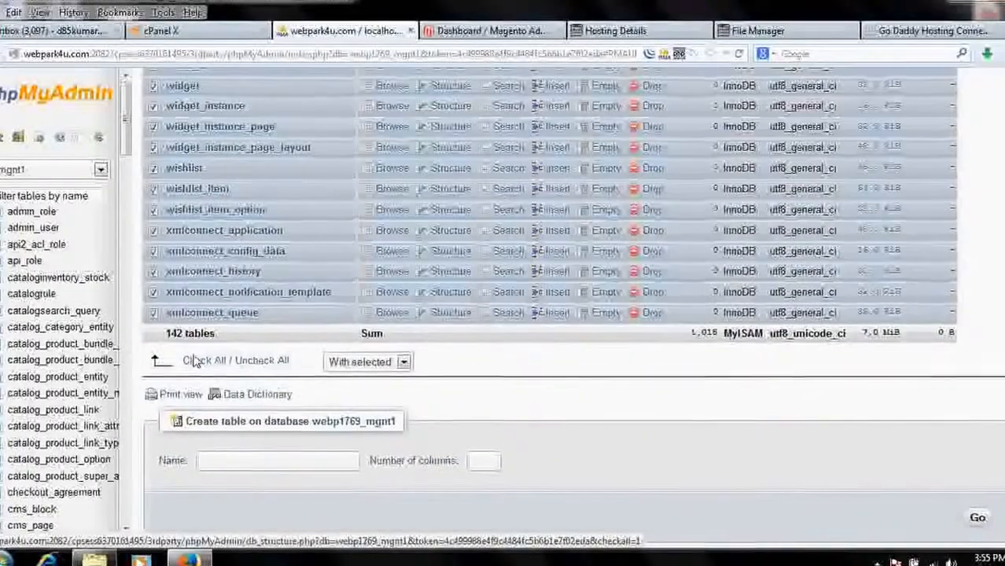
{"action": "left_click", "coordinate": [401, 364]}
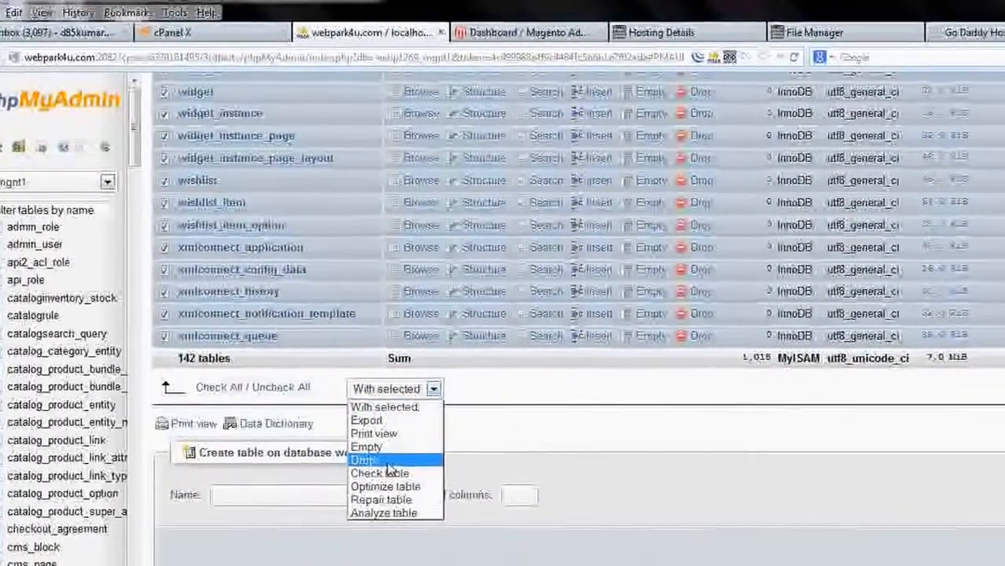
{"action": "left_click", "coordinate": [341, 431]}
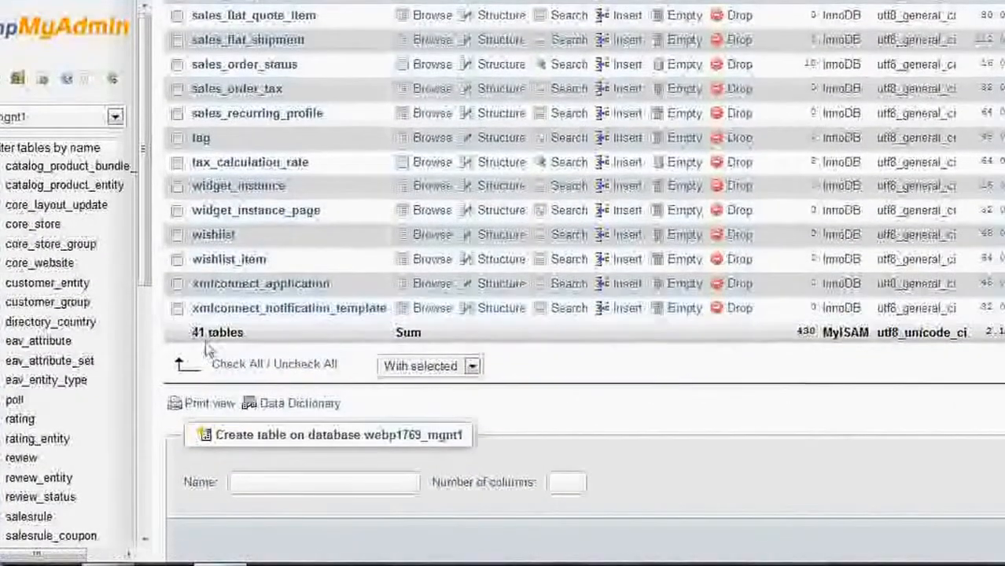
- Drop the whole set of leftover tables, from catalog_product_bundle_option through xmlconnect_notification_template
{"action": "left_click", "coordinate": [235, 365]}
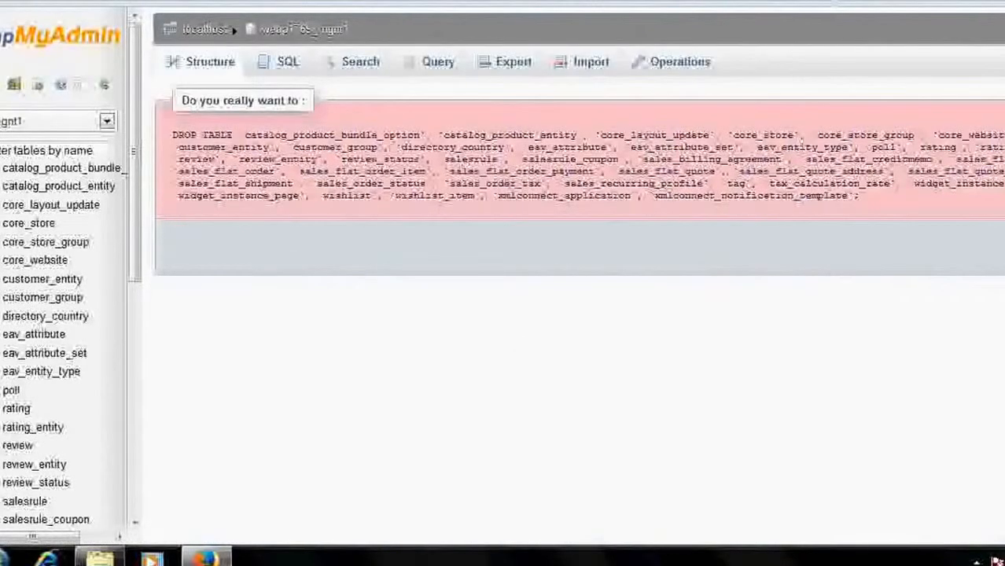
{"action": "left_click", "coordinate": [993, 270]}
- Drop the leftover tables from catalog_product_entity through xmlconnect_application
{"action": "scroll", "coordinate": [292, 310], "scroll_direction": "down", "scroll_amount": 8}
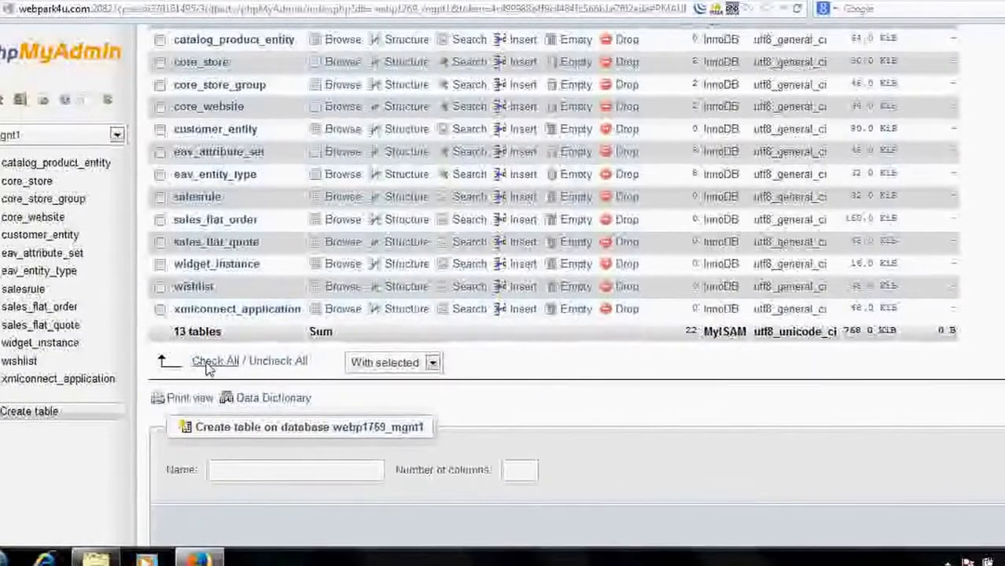
{"action": "left_click", "coordinate": [203, 362]}
{"action": "left_click", "coordinate": [358, 363]}
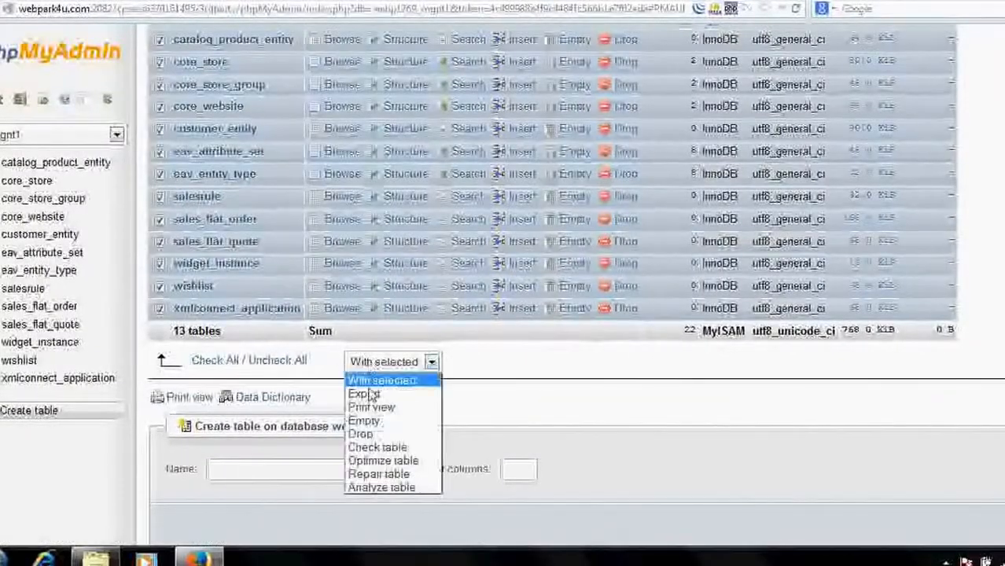
{"action": "left_click", "coordinate": [368, 435]}
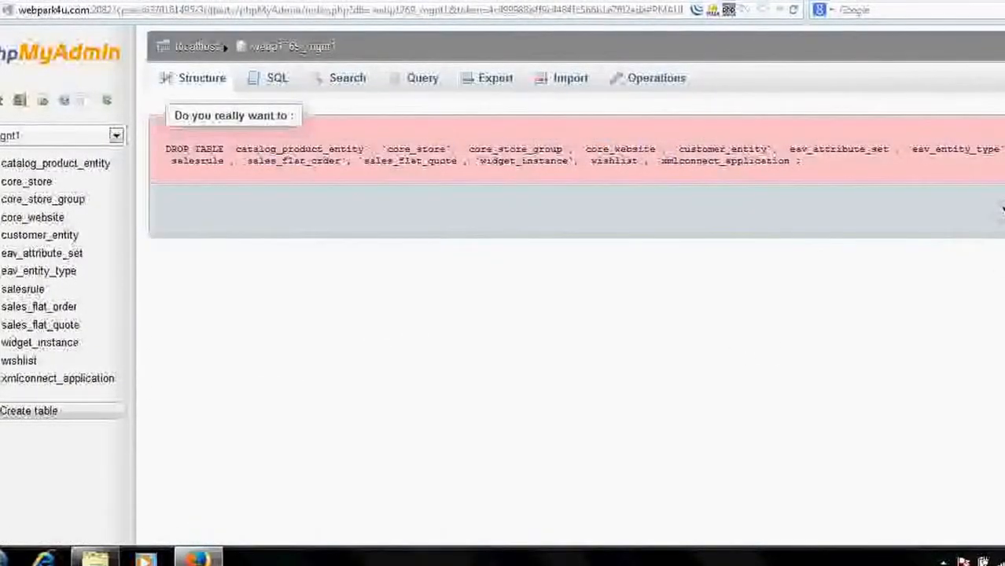
{"action": "left_click", "coordinate": [1002, 208]}
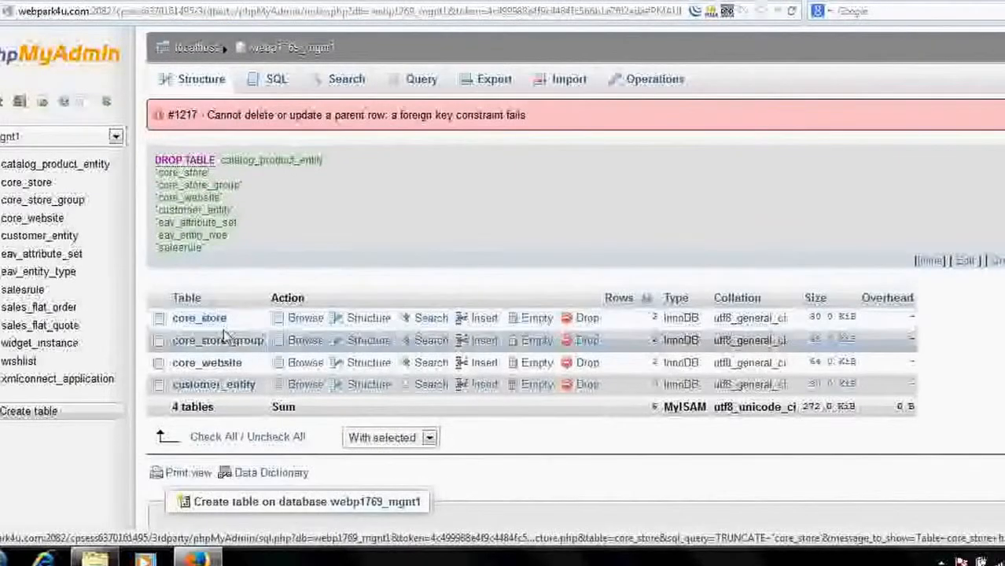
- Drop the core_store, core_store_group, core_website and customer_entity tables together
{"action": "left_click", "coordinate": [206, 438]}
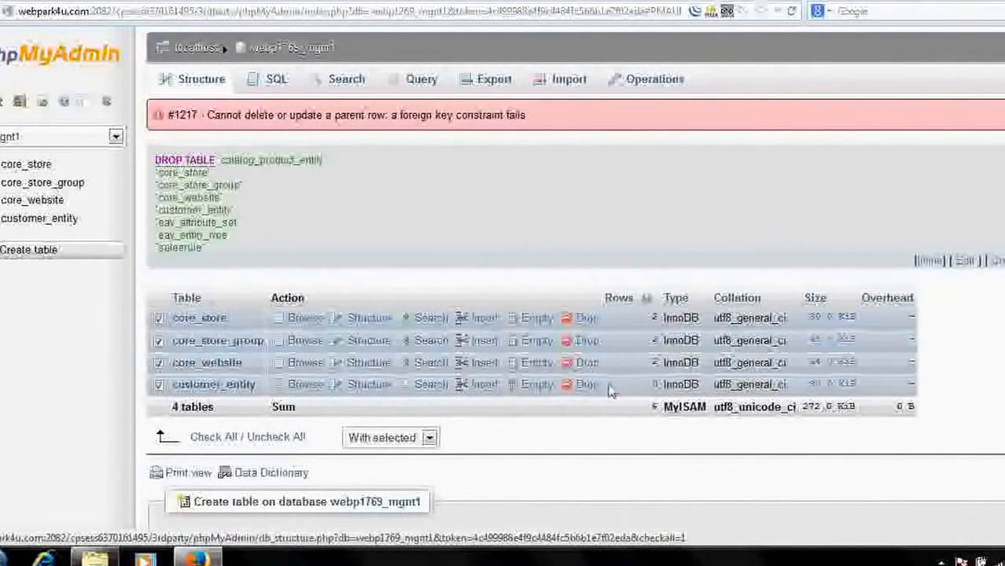
{"action": "left_click", "coordinate": [391, 438]}
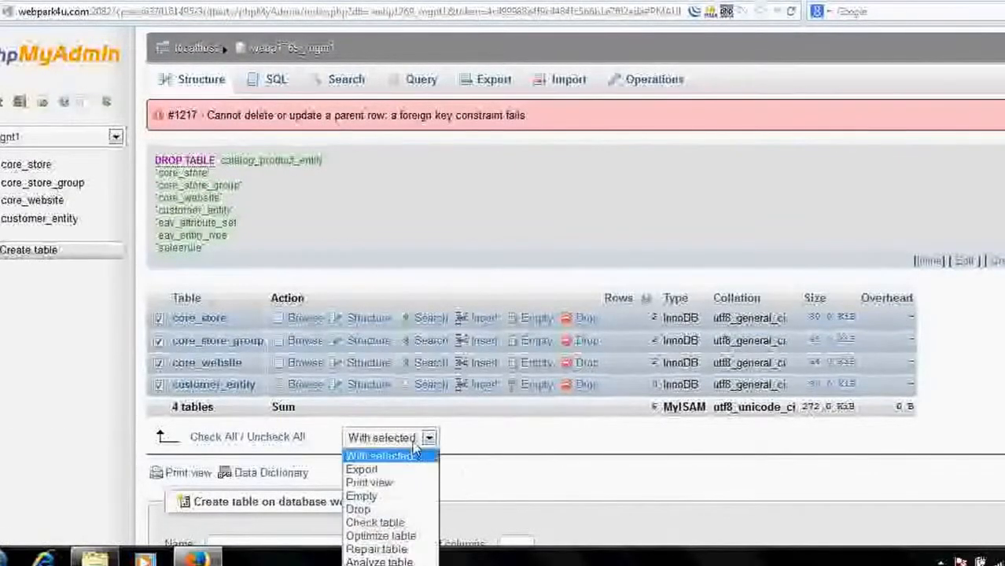
{"action": "left_click", "coordinate": [359, 510]}
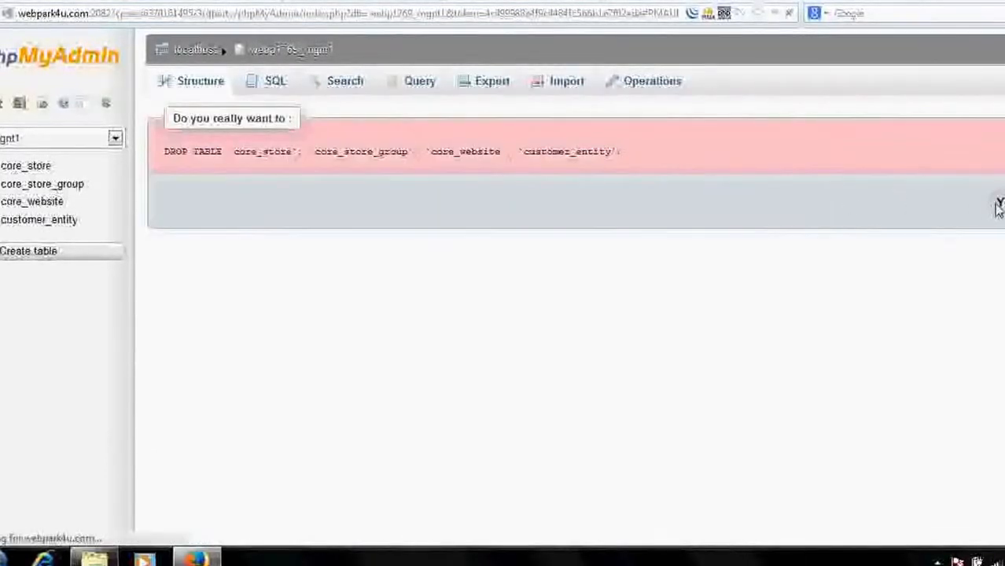
{"action": "left_click", "coordinate": [997, 206]}
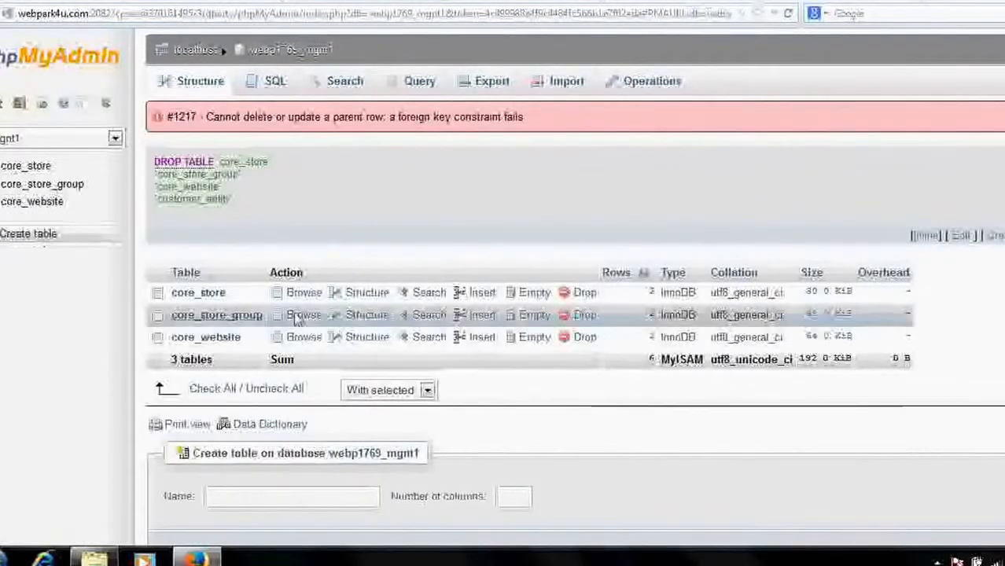
- Drop the core_store and core_website tables individually, also trying to drop core_store_group in between
{"action": "left_click", "coordinate": [572, 295]}
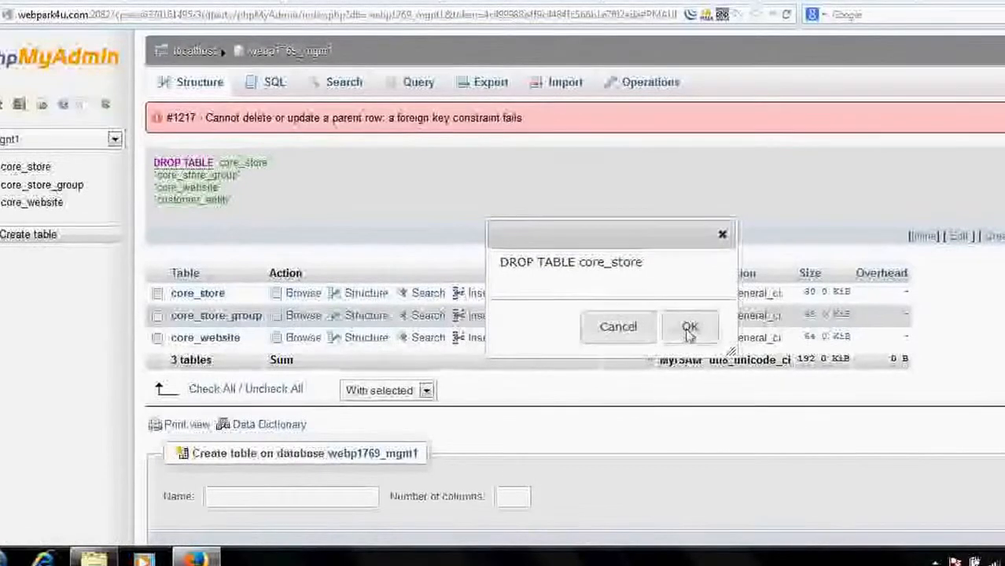
{"action": "left_click", "coordinate": [689, 325]}
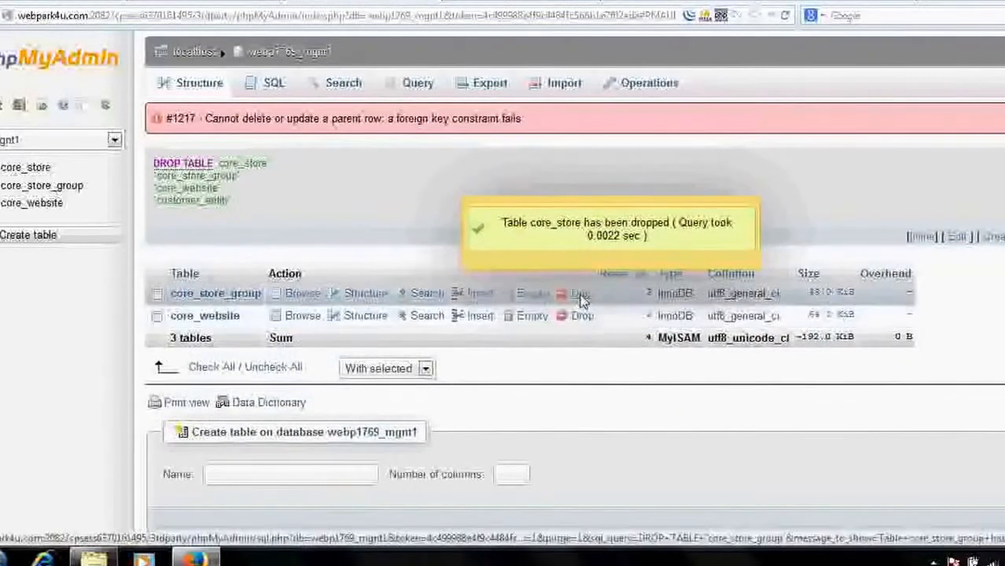
{"action": "left_click", "coordinate": [579, 294]}
{"action": "left_click", "coordinate": [684, 329]}
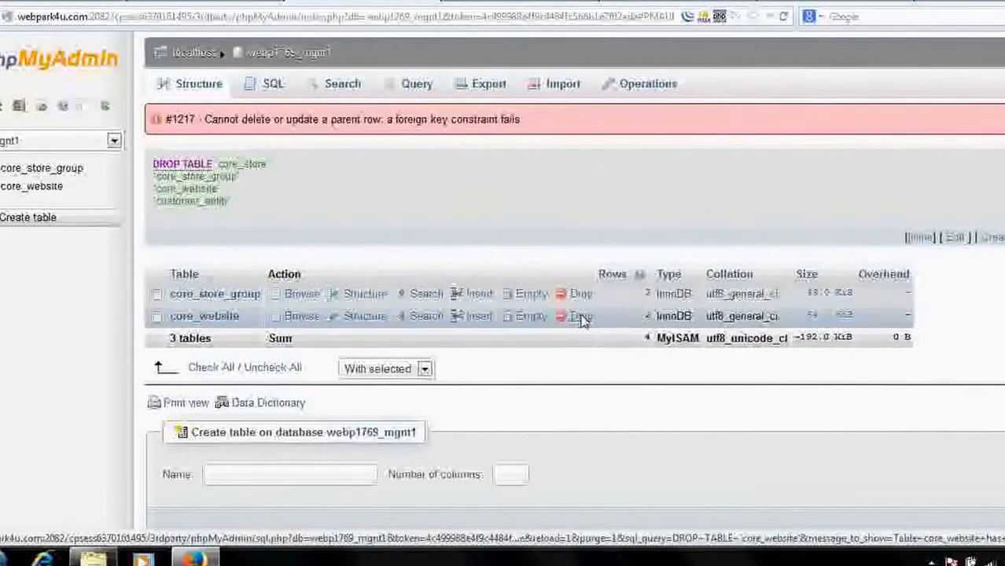
{"action": "left_click", "coordinate": [582, 316]}
{"action": "left_click", "coordinate": [684, 329]}
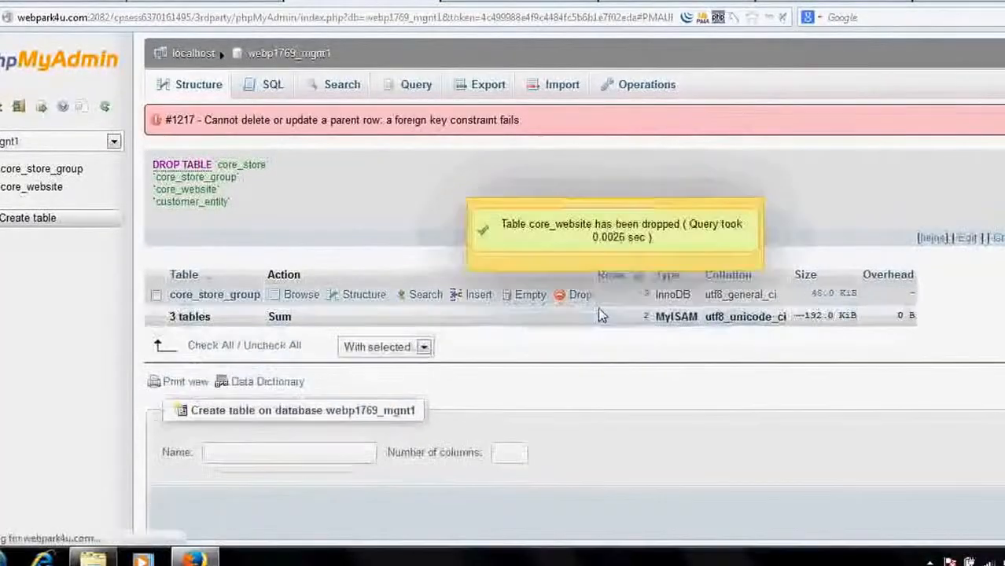
- Drop the last table, core_store_group, repeating the drop while it is still listed
{"action": "left_click", "coordinate": [580, 296]}
{"action": "left_click", "coordinate": [686, 329]}
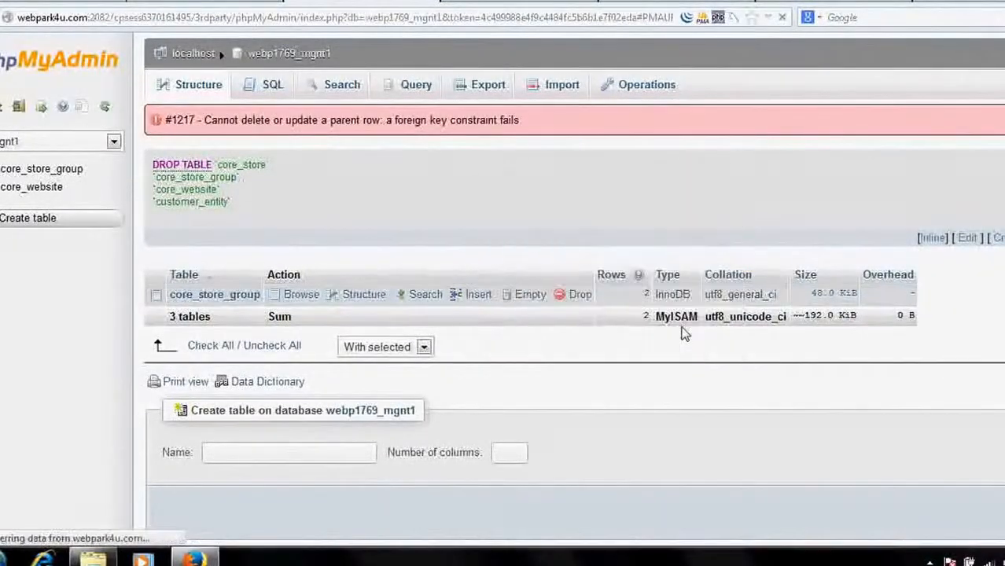
{"action": "left_click", "coordinate": [581, 295]}
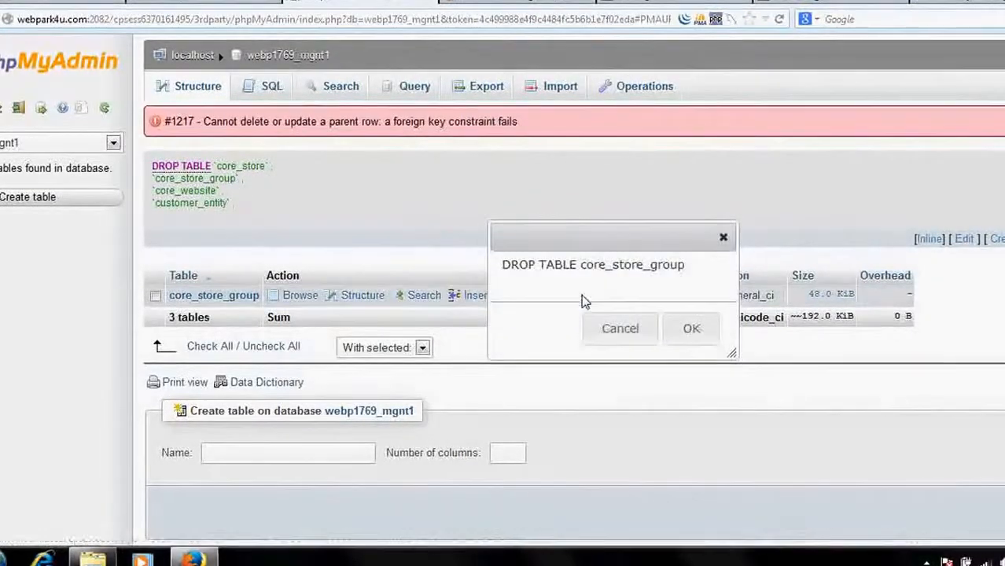
{"action": "left_click", "coordinate": [669, 332]}
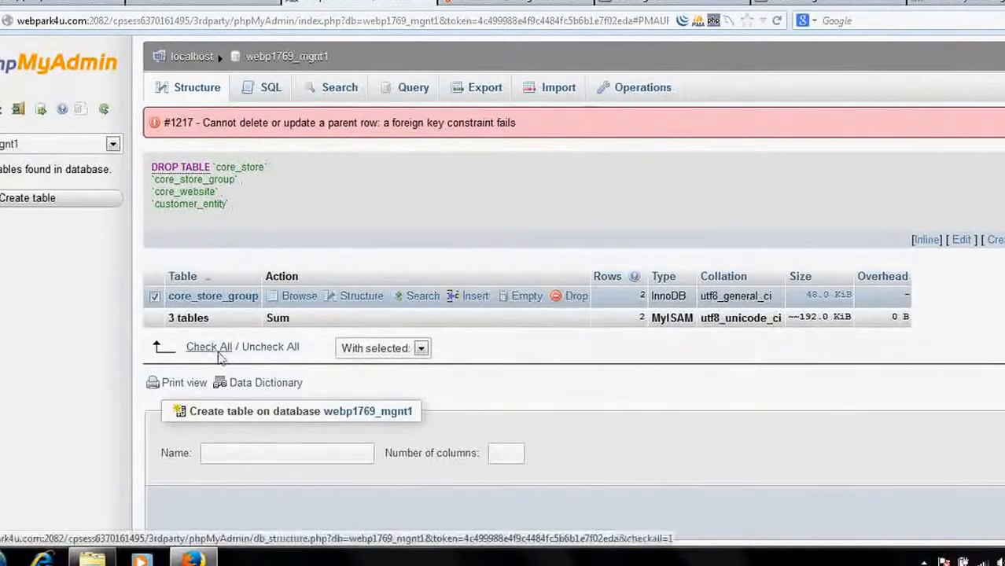
{"action": "left_click", "coordinate": [382, 348]}
{"action": "left_click", "coordinate": [362, 418]}
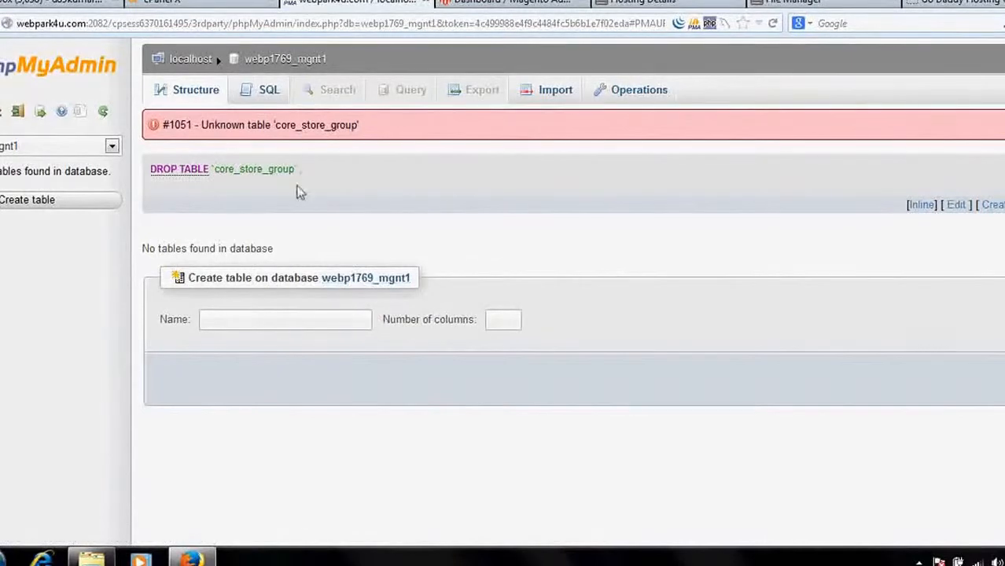
- Import magento_sample_data_for_1.6.1.0.sql into the webp1769_mgnt1 database as SQL with the utf-8 character set
{"action": "left_click", "coordinate": [265, 91]}
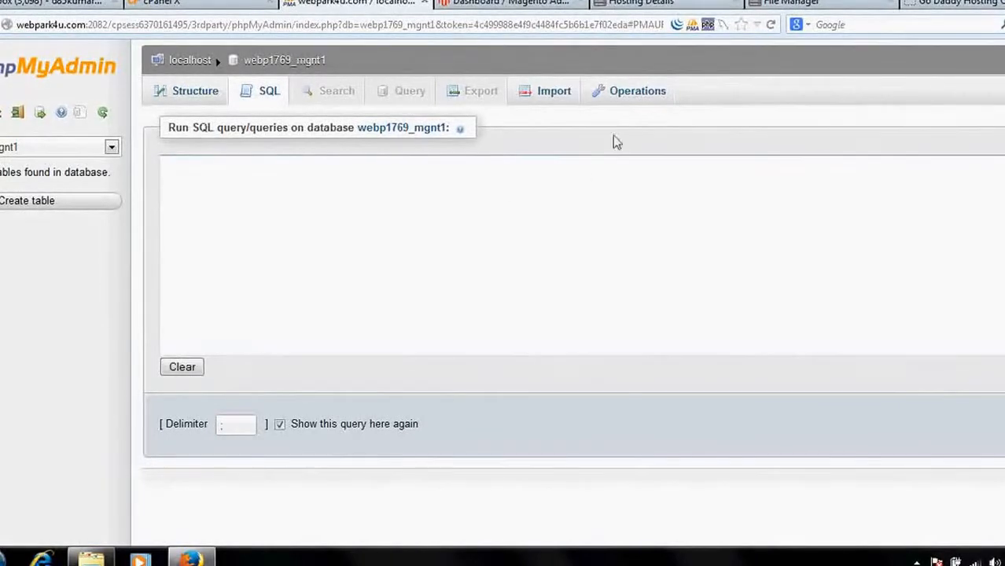
{"action": "left_click", "coordinate": [546, 94]}
{"action": "left_click", "coordinate": [304, 265]}
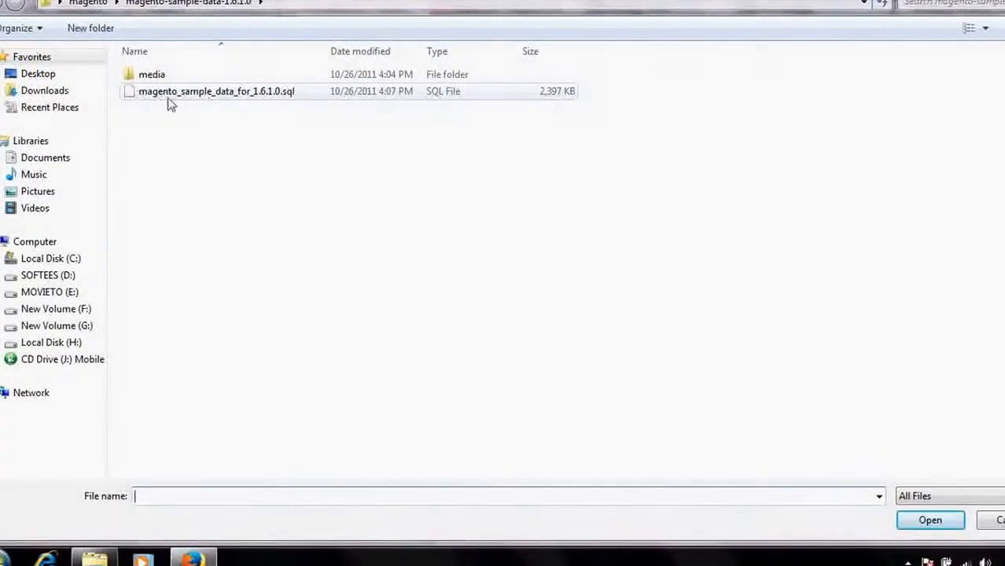
{"action": "left_click", "coordinate": [983, 29]}
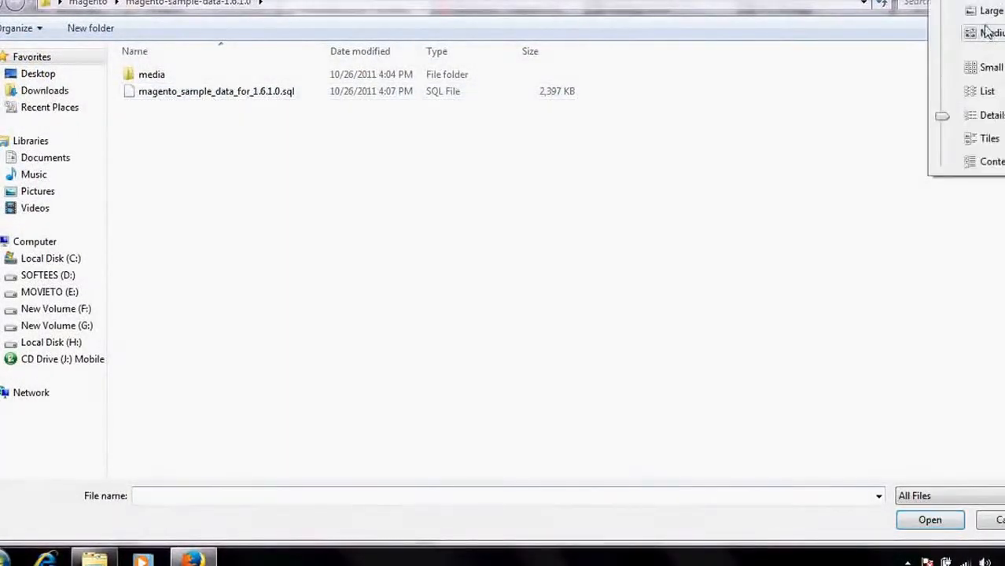
{"action": "left_click", "coordinate": [989, 12]}
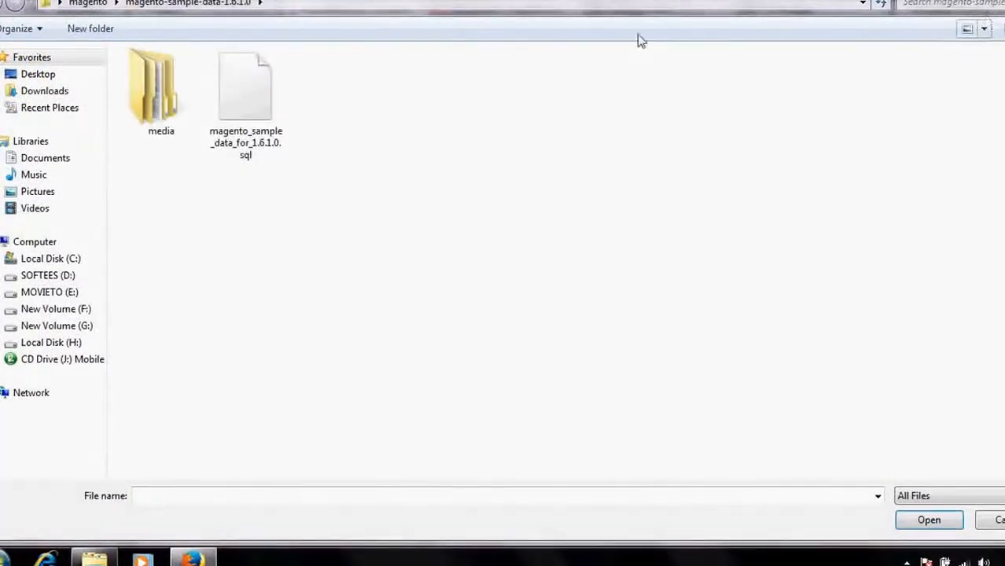
{"action": "left_click", "coordinate": [253, 117]}
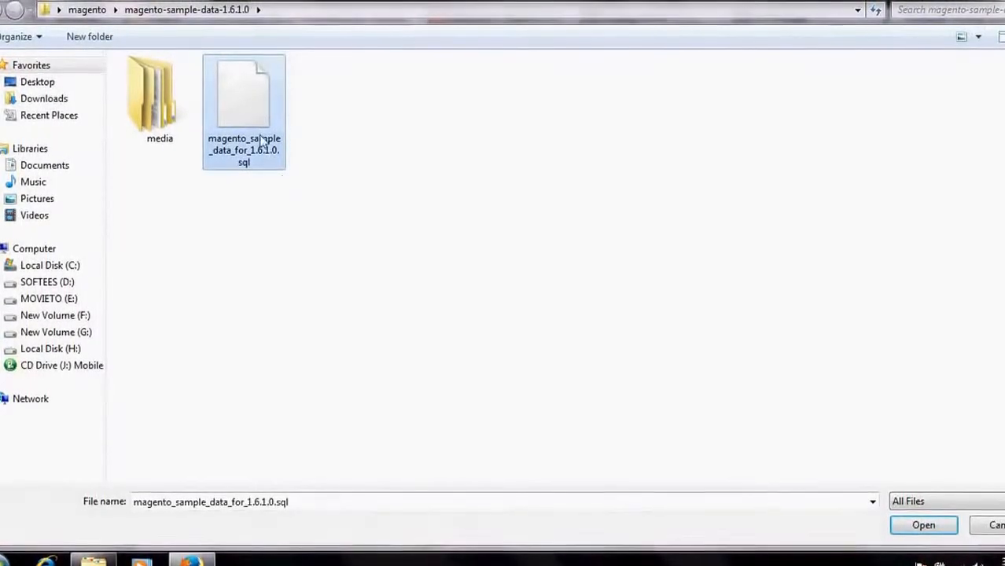
{"action": "left_click", "coordinate": [915, 528]}
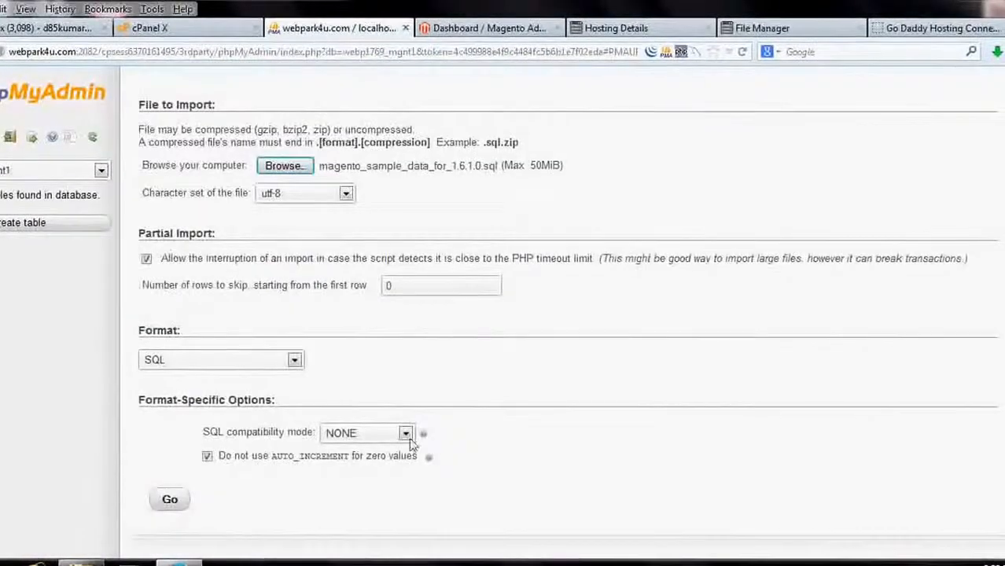
{"action": "left_click", "coordinate": [169, 500]}
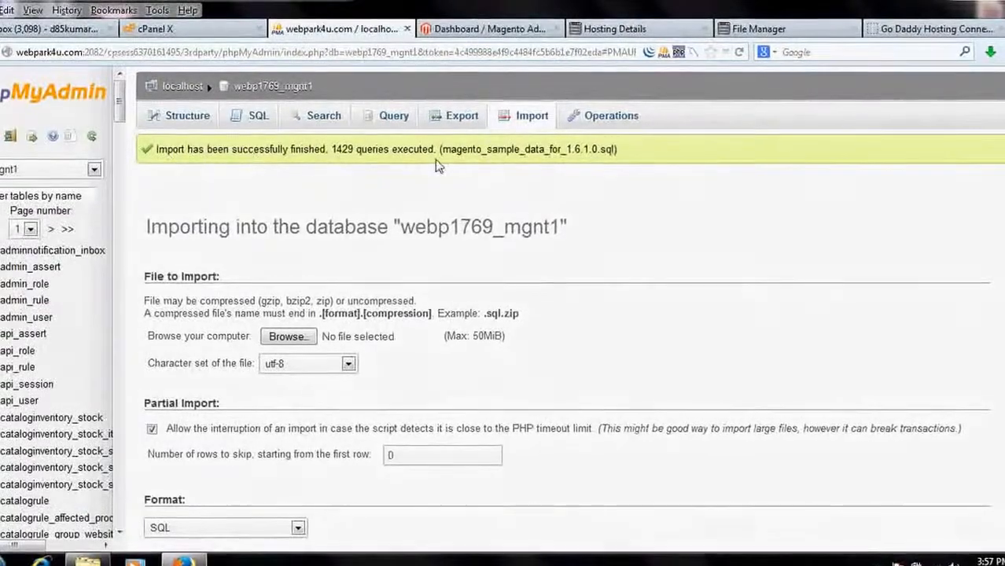
{"action": "scroll", "coordinate": [735, 273], "scroll_direction": "down", "scroll_amount": 4}
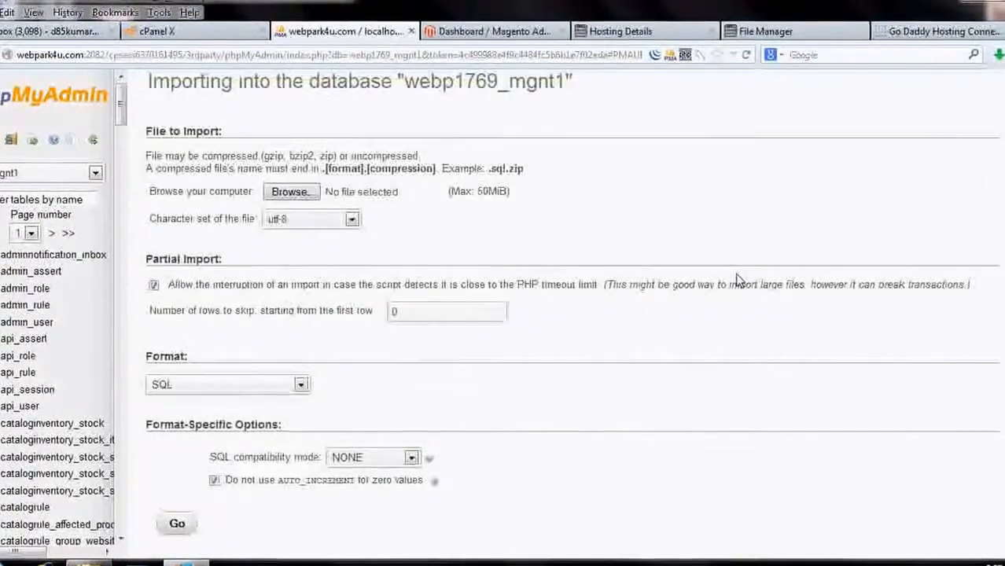
{"action": "scroll", "coordinate": [735, 274], "scroll_direction": "up", "scroll_amount": 4}
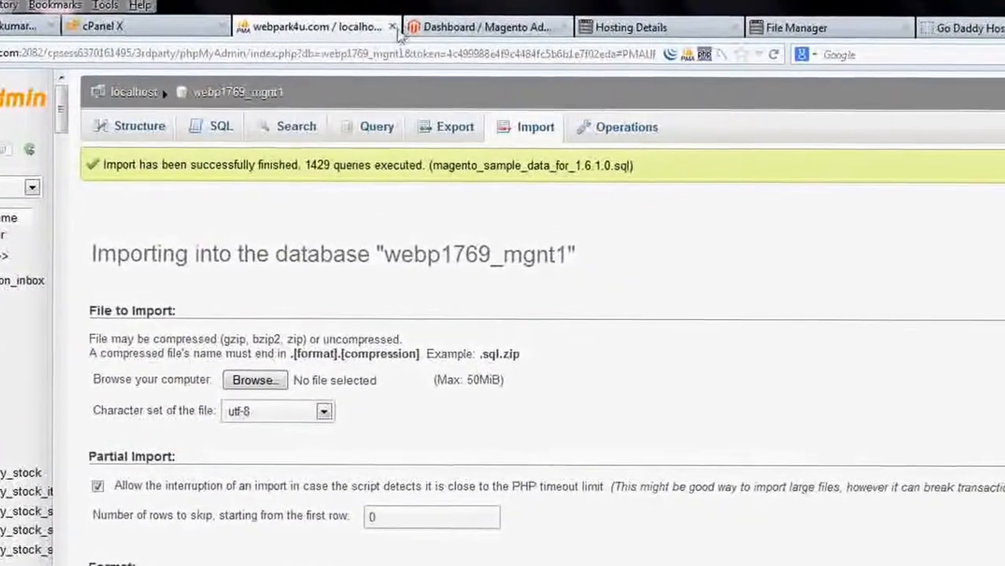
- Close phpMyAdmin and open the storefront at webpark4u.com/demo/ in a new tab to check its home page
{"action": "left_click", "coordinate": [392, 27]}
{"action": "left_click", "coordinate": [425, 26]}
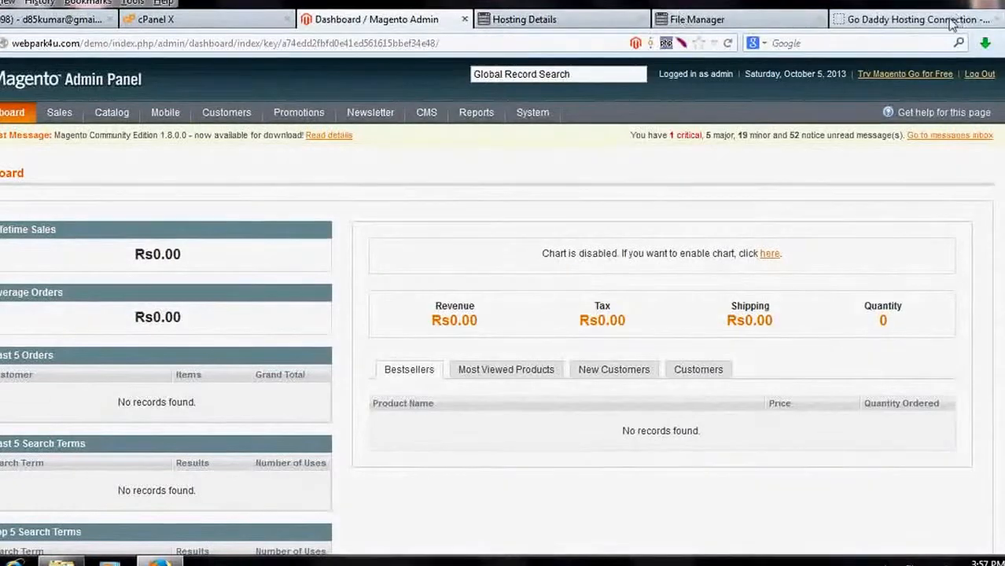
{"action": "key", "text": "ctrl+t"}
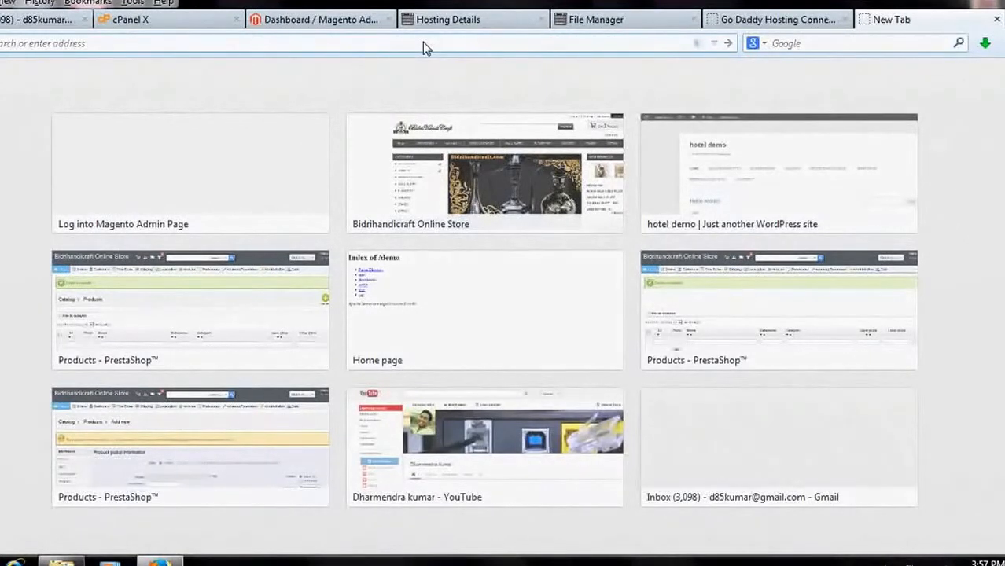
{"action": "left_click", "coordinate": [422, 43]}
{"action": "type", "text": "webpark4u.com/"}
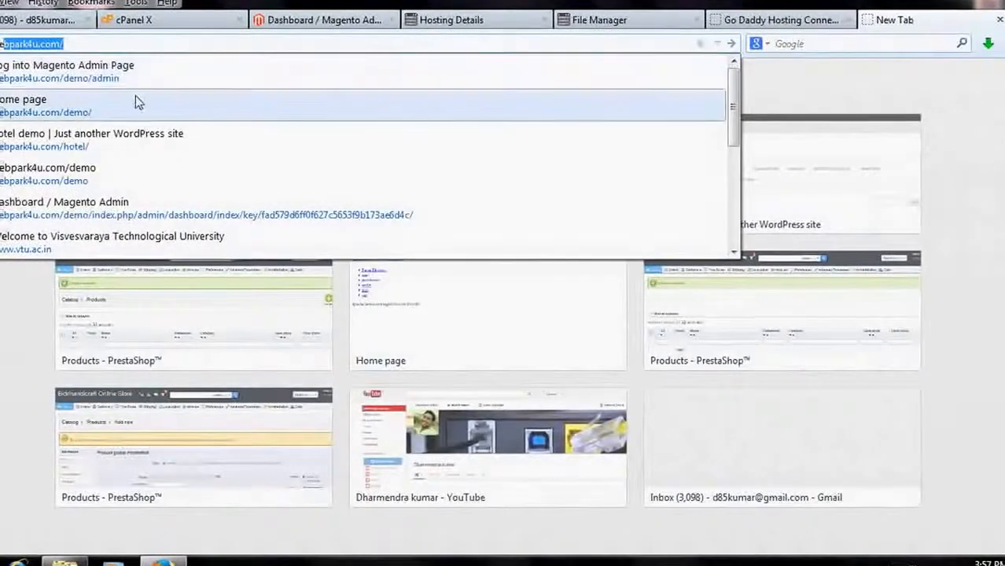
{"action": "left_click", "coordinate": [134, 101]}
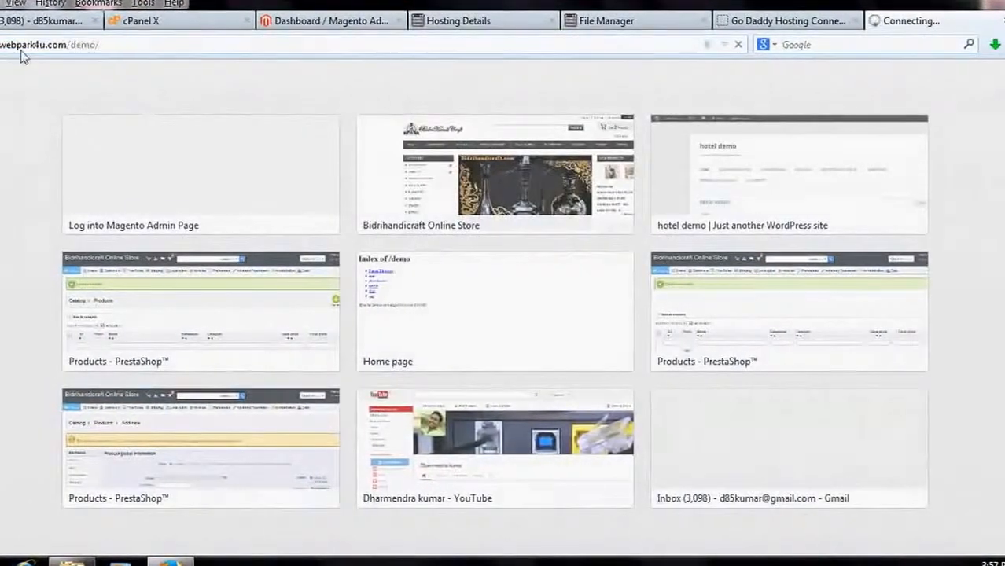
{"action": "left_click", "coordinate": [103, 45]}
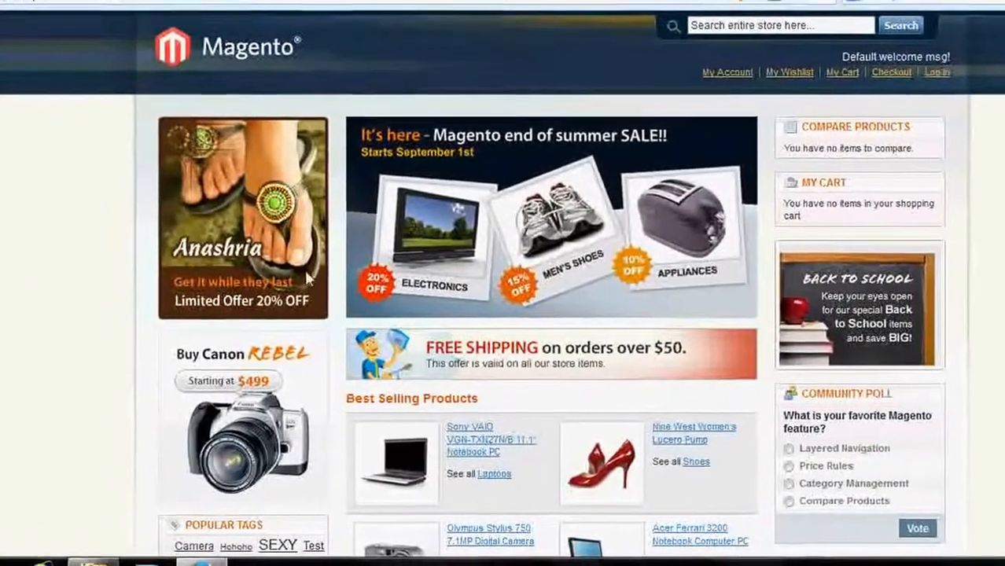
{"action": "scroll", "coordinate": [145, 330], "scroll_direction": "down", "scroll_amount": 3}
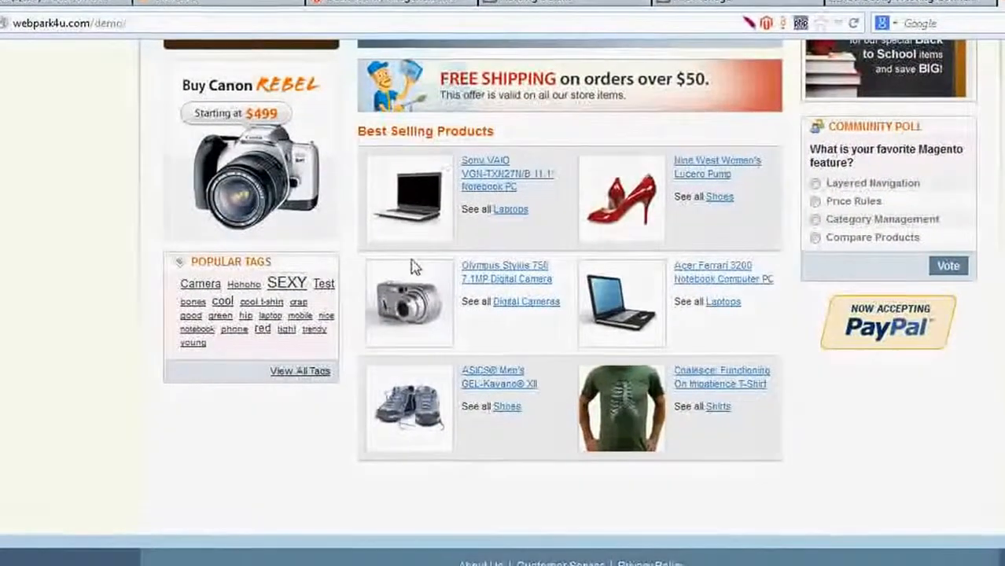
{"action": "scroll", "coordinate": [410, 283], "scroll_direction": "up", "scroll_amount": 5}
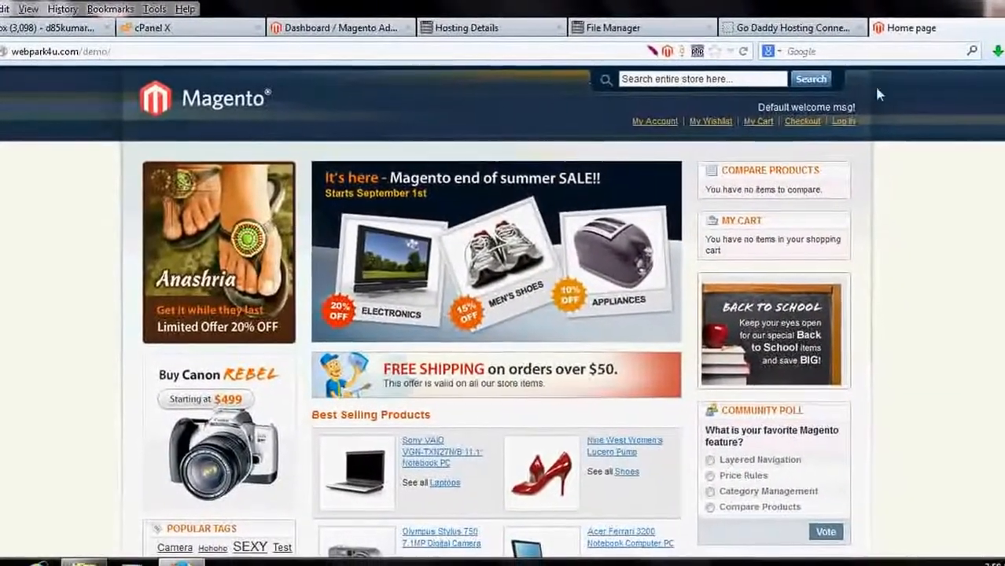
- Open the magento-sample-data-1.6.1.0 folder inside the desktop's magento folder and show its contents as large icons
{"action": "left_click", "coordinate": [962, 2]}
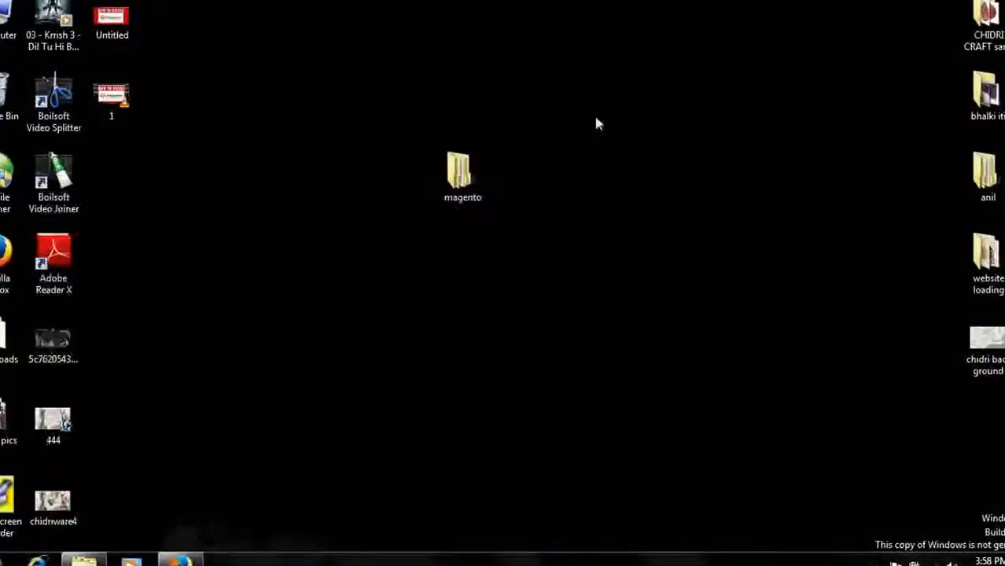
{"action": "double_click", "coordinate": [460, 191]}
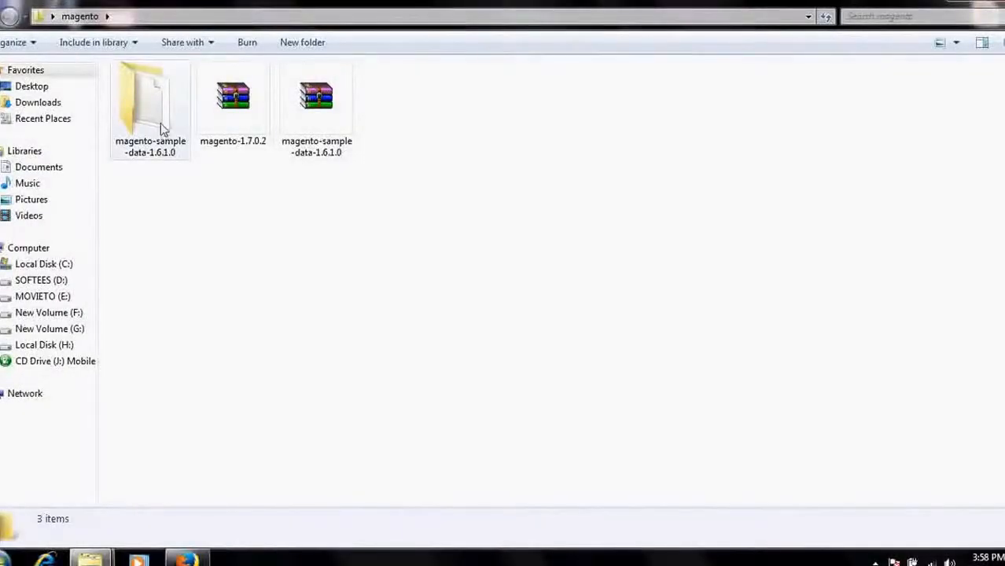
{"action": "left_click", "coordinate": [163, 130]}
{"action": "double_click", "coordinate": [145, 138]}
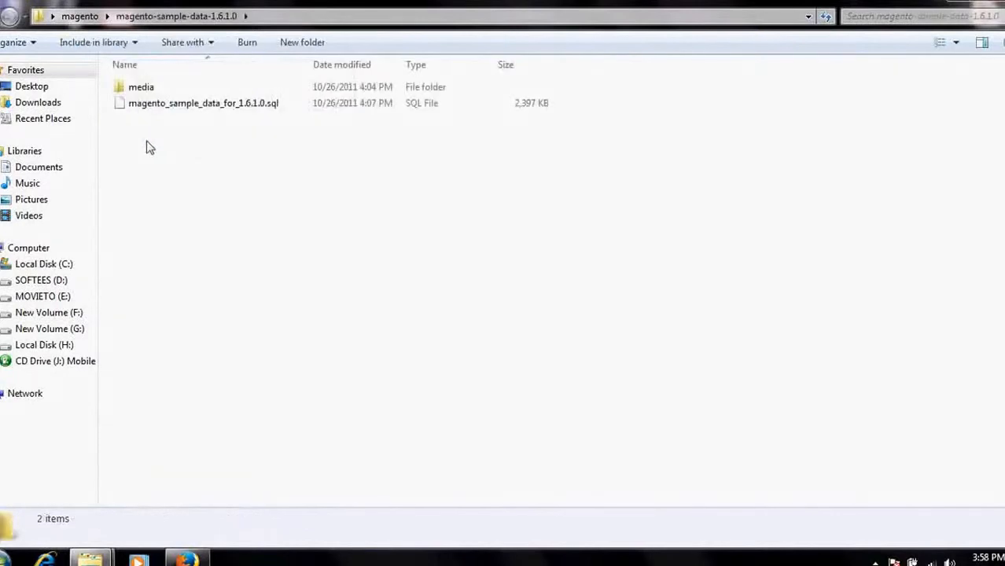
{"action": "left_click", "coordinate": [958, 50]}
{"action": "left_click", "coordinate": [954, 50]}
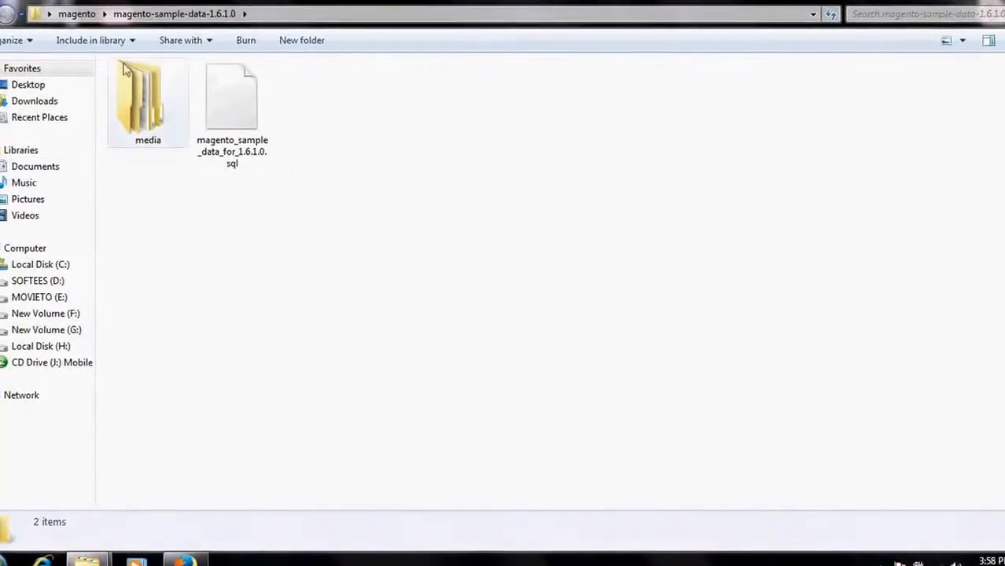
- Compare the storefront's banners and product images with the media folder and SQL file in the sample data folder
{"action": "left_click", "coordinate": [182, 562]}
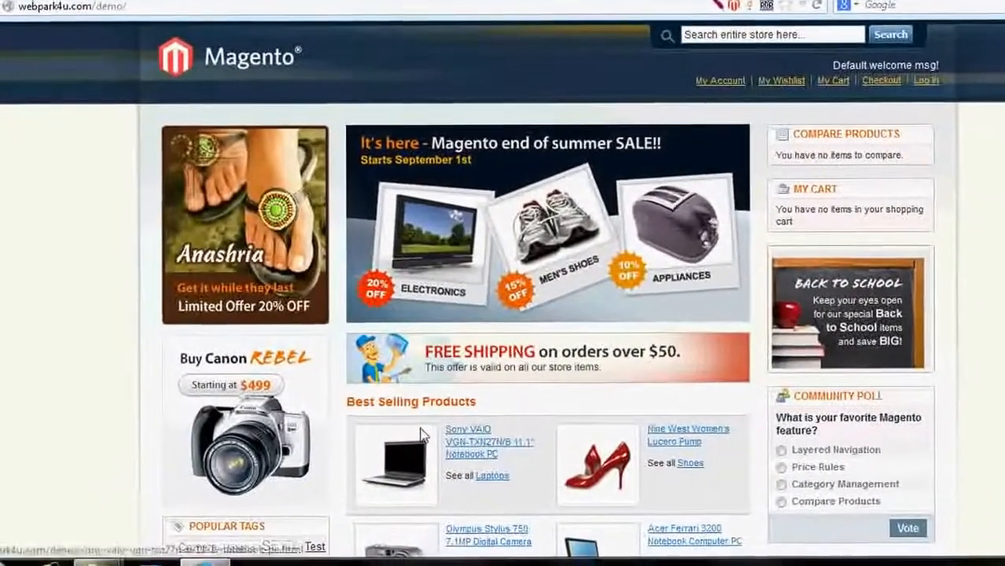
{"action": "scroll", "coordinate": [509, 402], "scroll_direction": "down", "scroll_amount": 5}
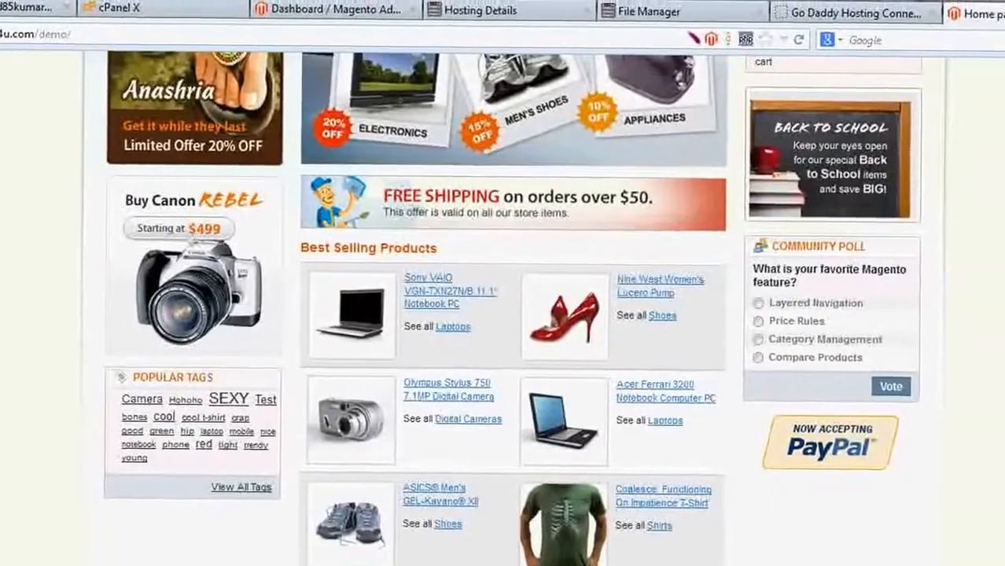
{"action": "left_click", "coordinate": [983, 2]}
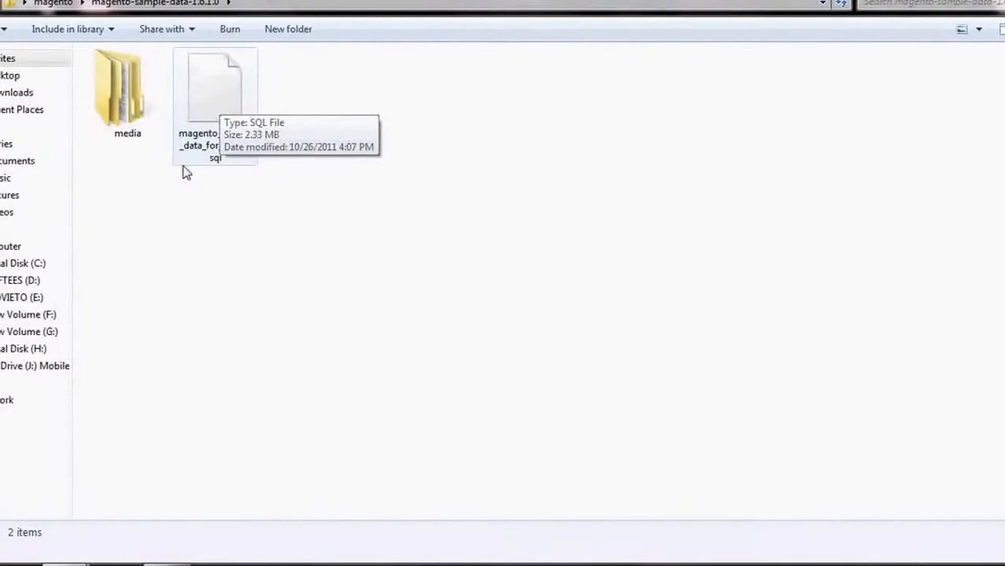
{"action": "left_click", "coordinate": [169, 563]}
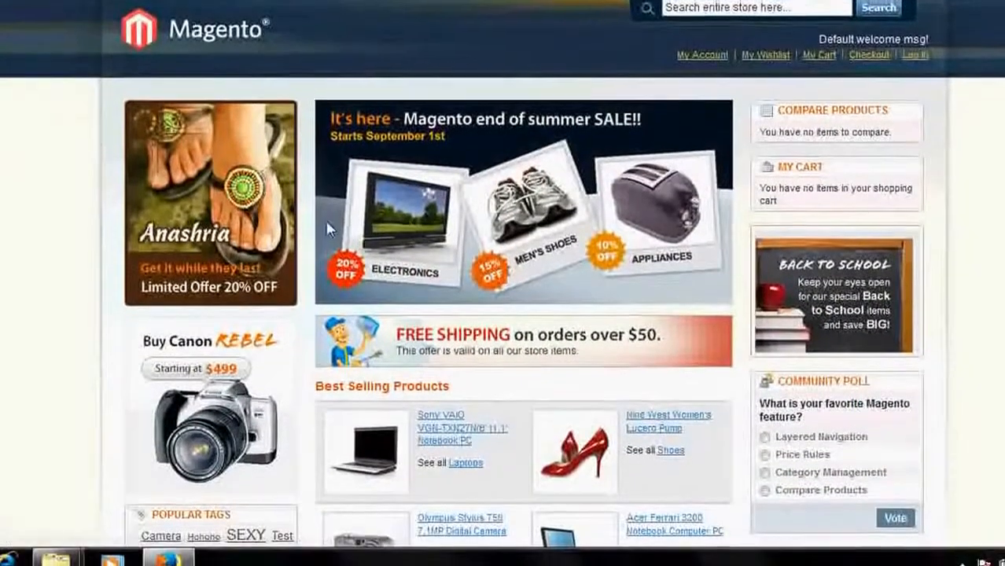
{"action": "scroll", "coordinate": [325, 219], "scroll_direction": "down", "scroll_amount": 5}
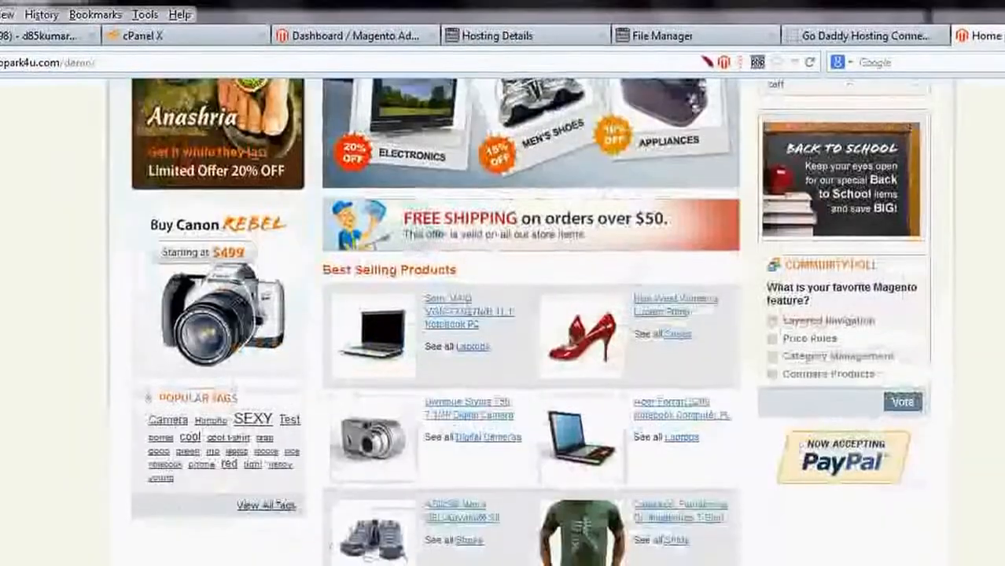
{"action": "key", "text": "alt+Tab"}
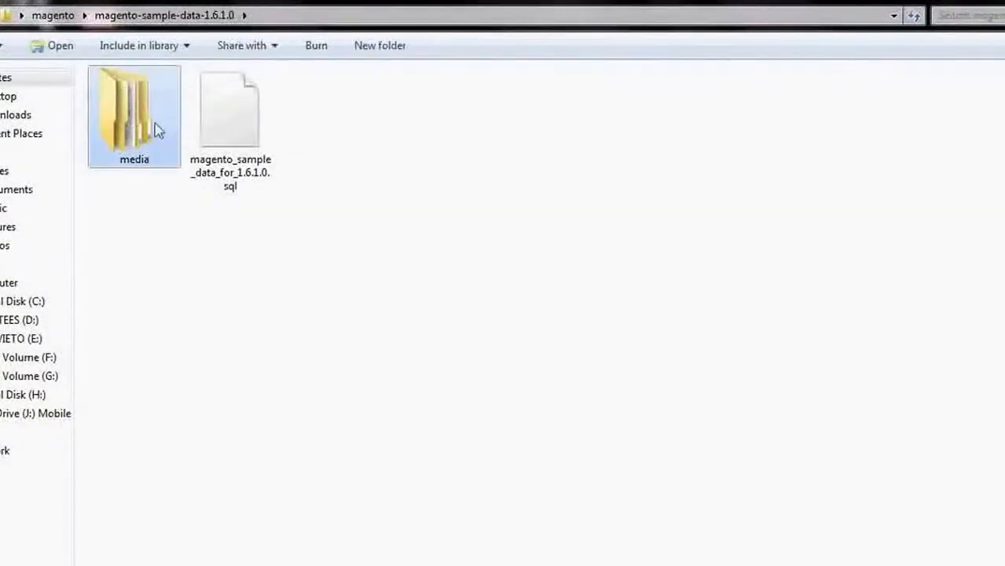
{"action": "key", "text": "alt+Tab"}
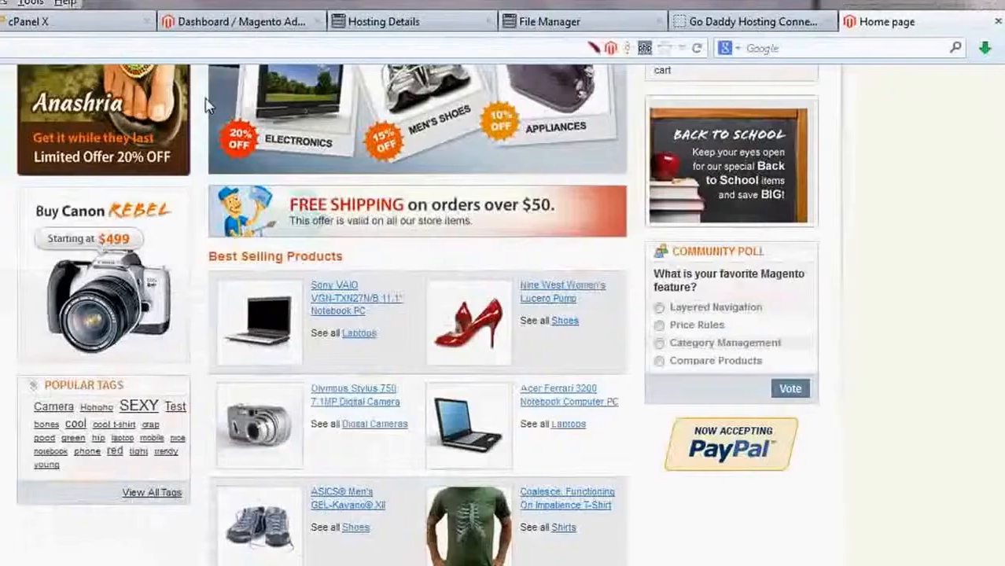
- In cPanel's File Manager, open the demo folder under the web root (public_html/www) and locate its media folder
{"action": "left_click", "coordinate": [110, 24]}
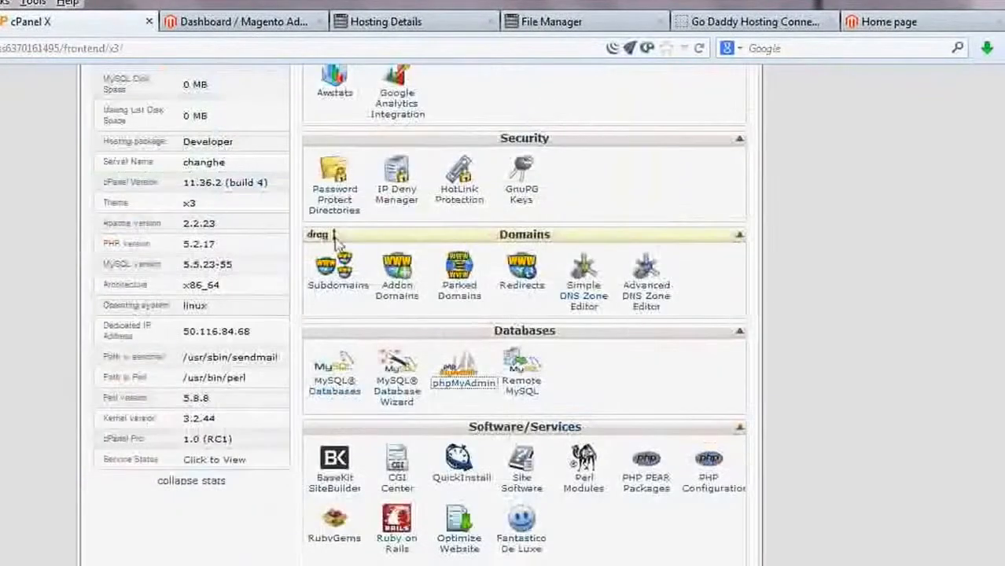
{"action": "scroll", "coordinate": [338, 392], "scroll_direction": "up", "scroll_amount": 4}
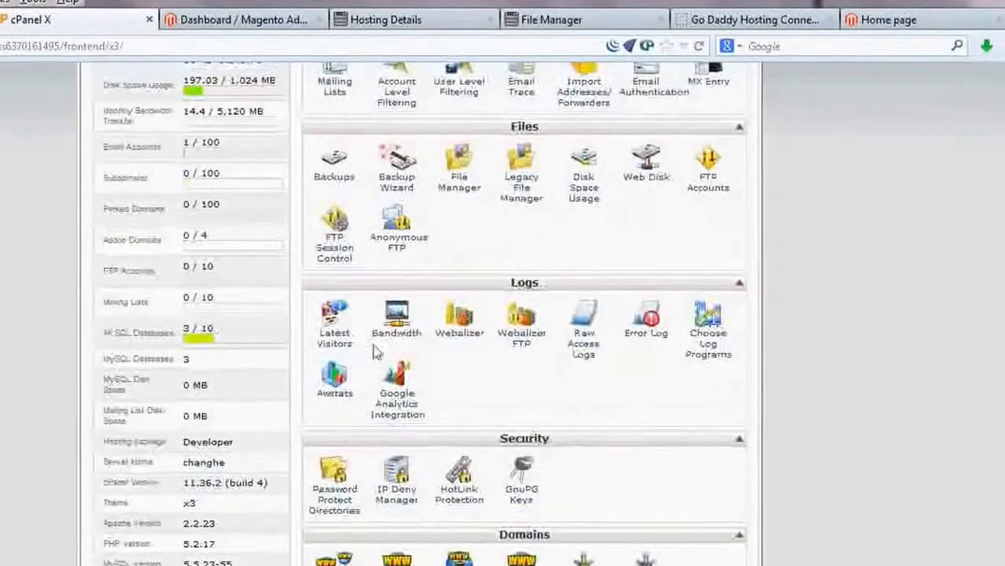
{"action": "scroll", "coordinate": [460, 259], "scroll_direction": "up", "scroll_amount": 2}
{"action": "left_click", "coordinate": [460, 276]}
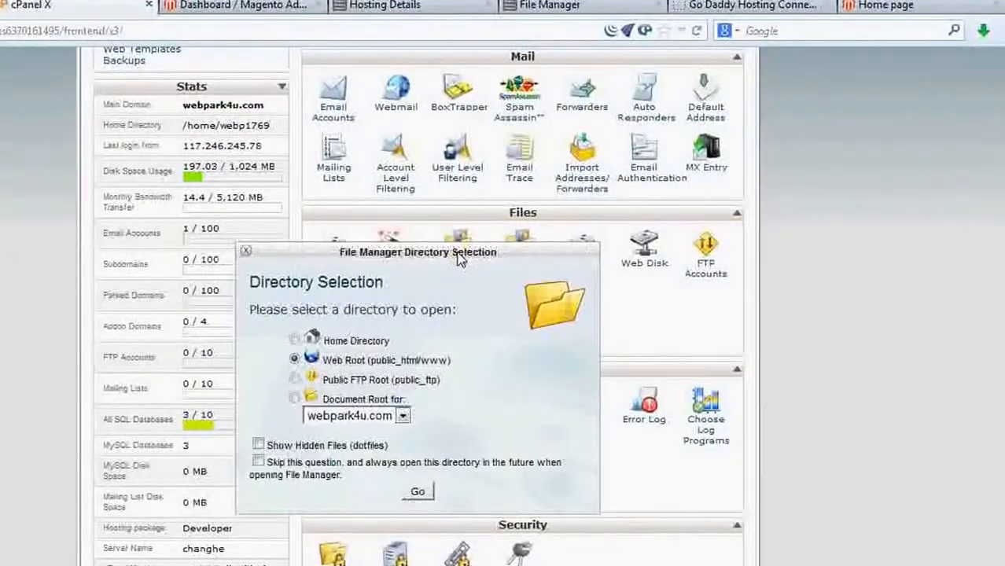
{"action": "left_click", "coordinate": [421, 492]}
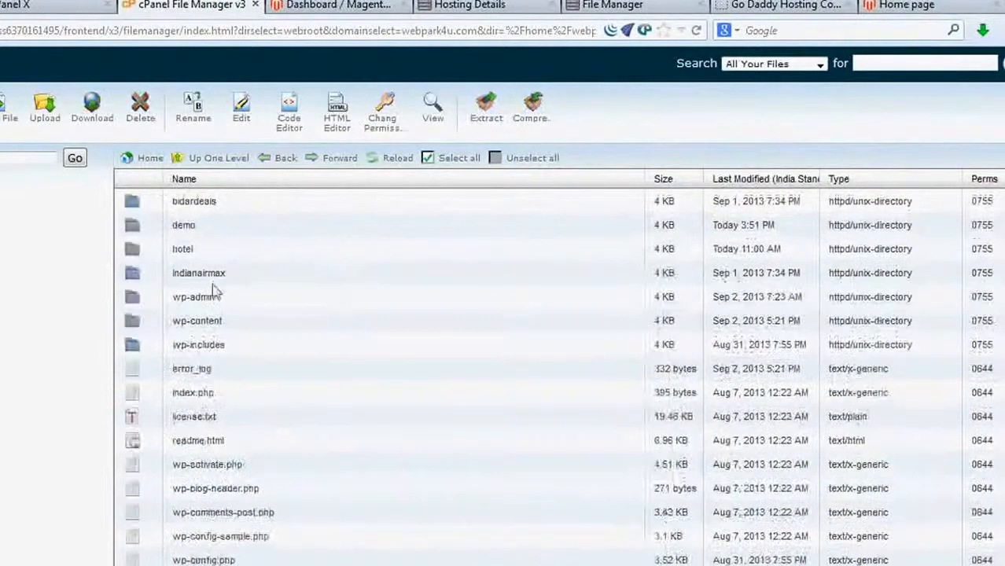
{"action": "double_click", "coordinate": [179, 228]}
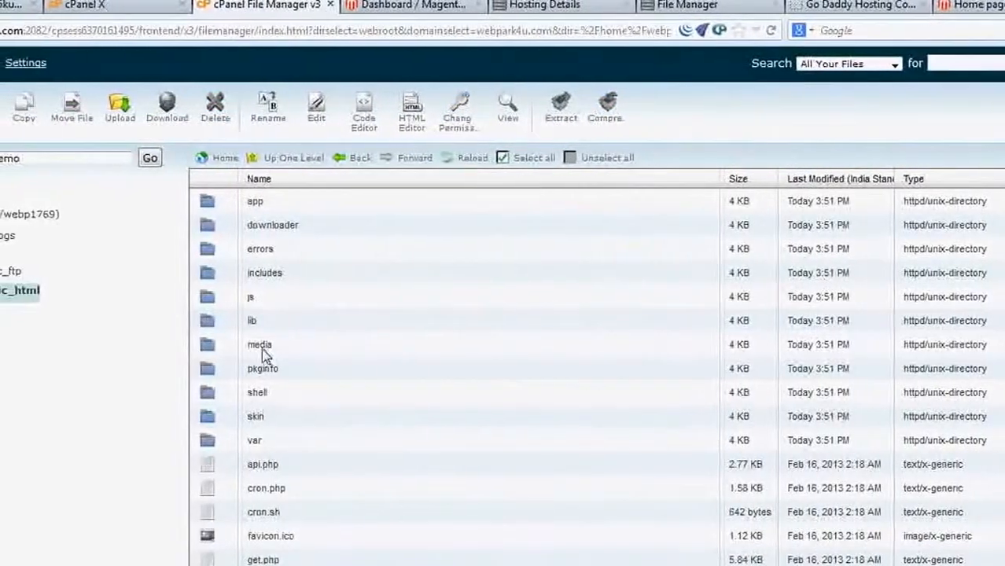
{"action": "left_click", "coordinate": [271, 349]}
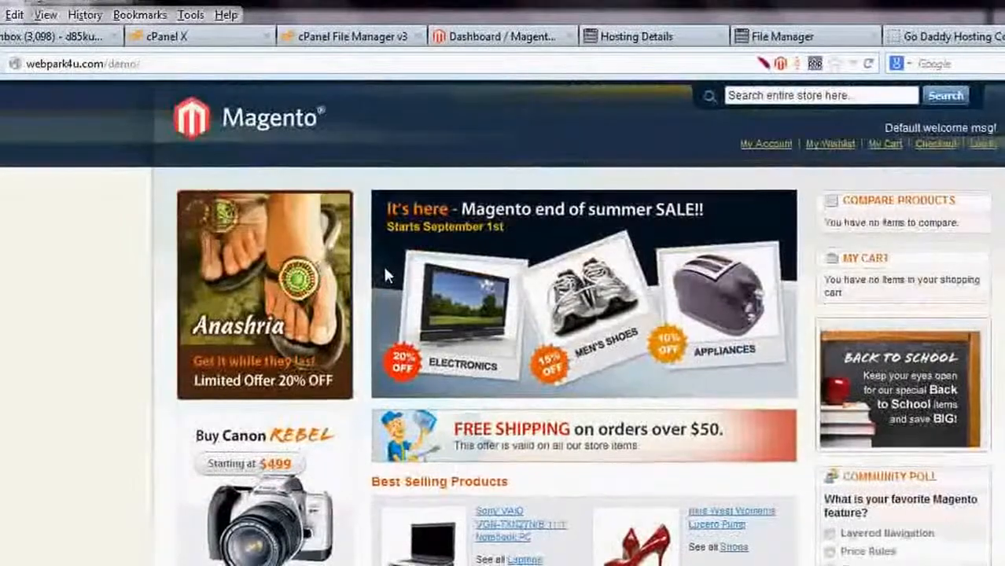
- Look through the storefront and the eCommerce Solutions list of Go Daddy's one-click hosting applications
{"action": "scroll", "coordinate": [932, 504], "scroll_direction": "down", "scroll_amount": 3}
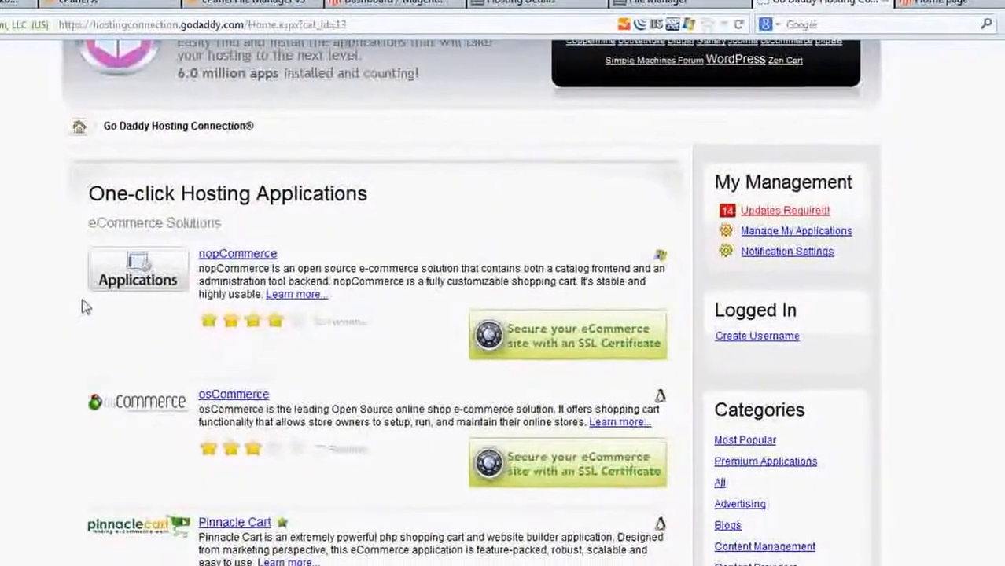
{"action": "scroll", "coordinate": [80, 291], "scroll_direction": "down", "scroll_amount": 2}
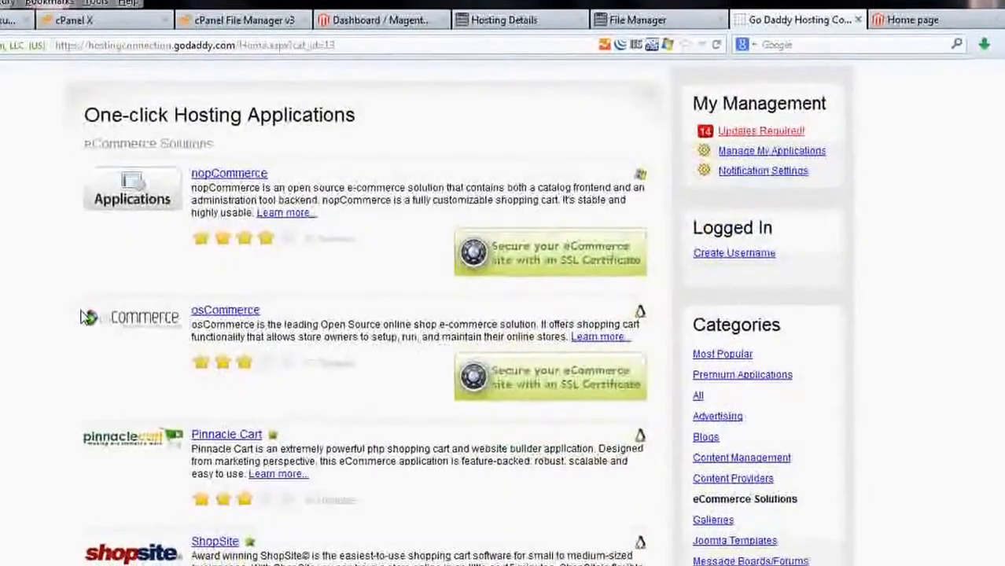
- Check the full eCommerce Solutions list, from nopCommerce down to Zen Cart, for a one-click Magento installer
{"action": "scroll", "coordinate": [40, 308], "scroll_direction": "down", "scroll_amount": 3}
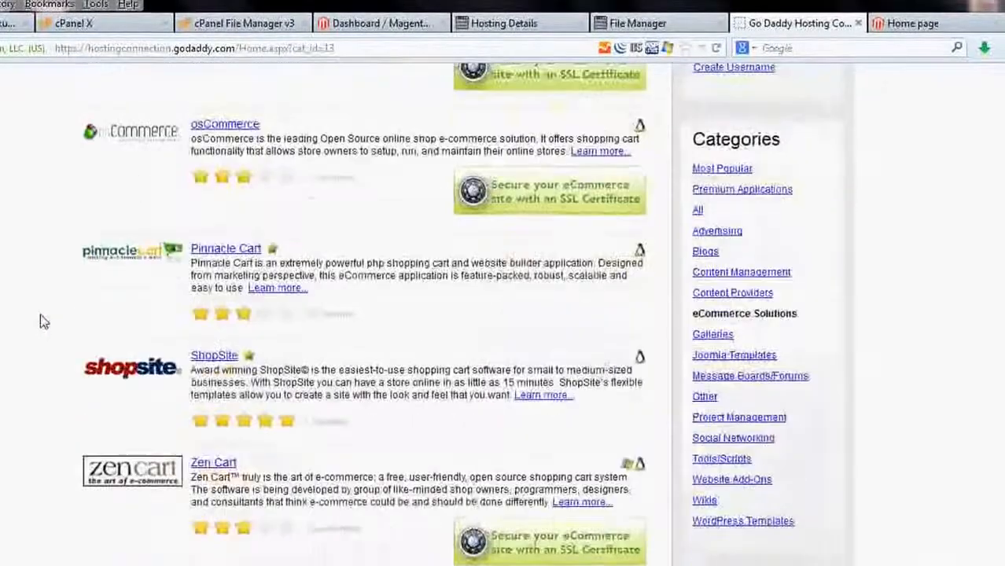
{"action": "scroll", "coordinate": [40, 319], "scroll_direction": "down", "scroll_amount": 5}
{"action": "scroll", "coordinate": [41, 344], "scroll_direction": "up", "scroll_amount": 10}
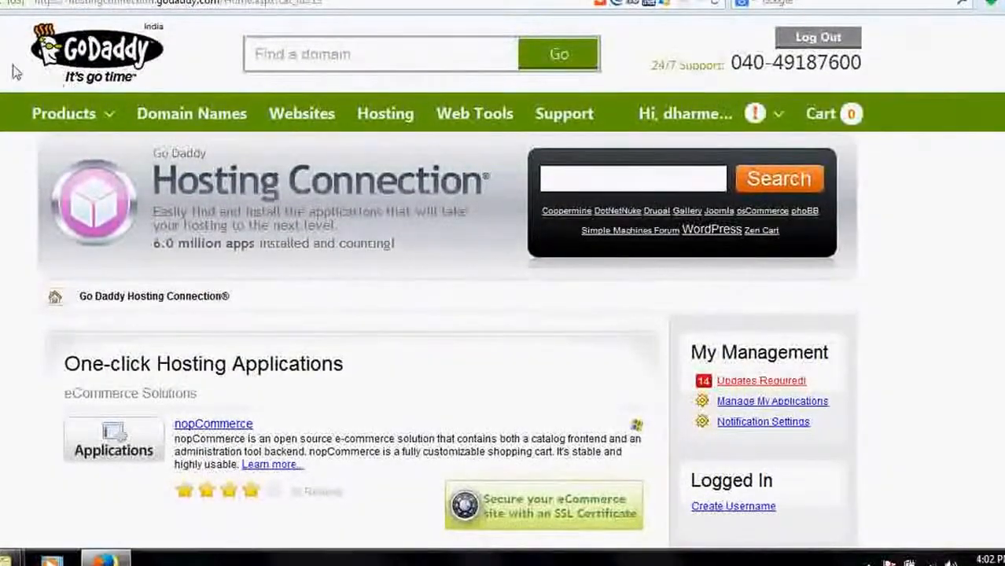
{"action": "scroll", "coordinate": [57, 81], "scroll_direction": "down", "scroll_amount": 5}
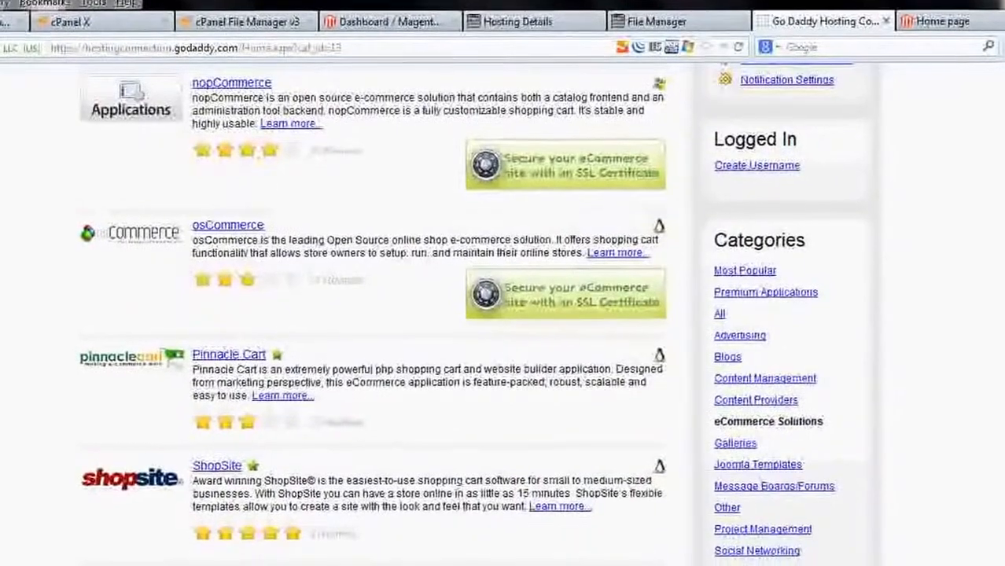
{"action": "scroll", "coordinate": [369, 315], "scroll_direction": "down", "scroll_amount": 5}
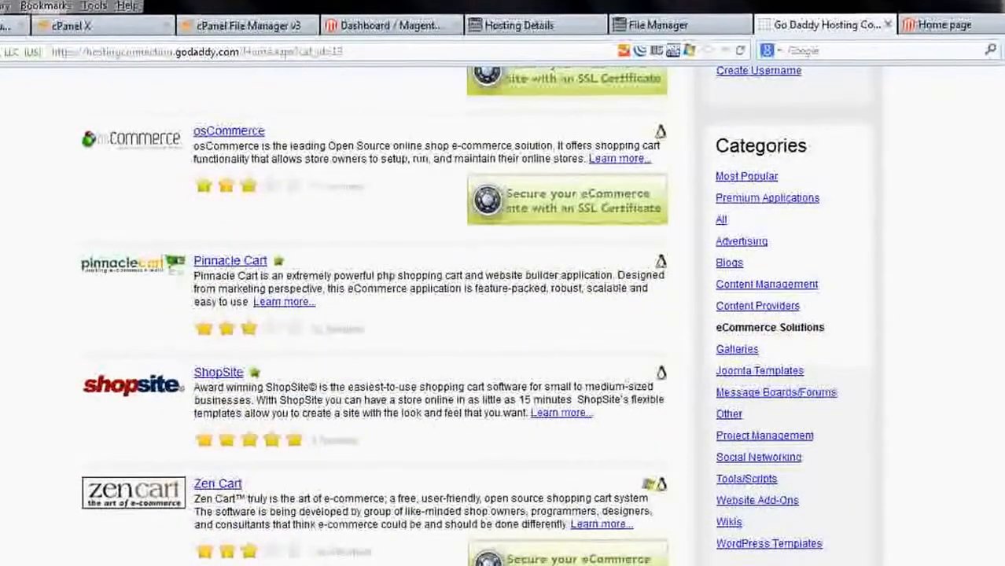
{"action": "scroll", "coordinate": [370, 314], "scroll_direction": "down", "scroll_amount": 3}
{"action": "scroll", "coordinate": [450, 354], "scroll_direction": "up", "scroll_amount": 12}
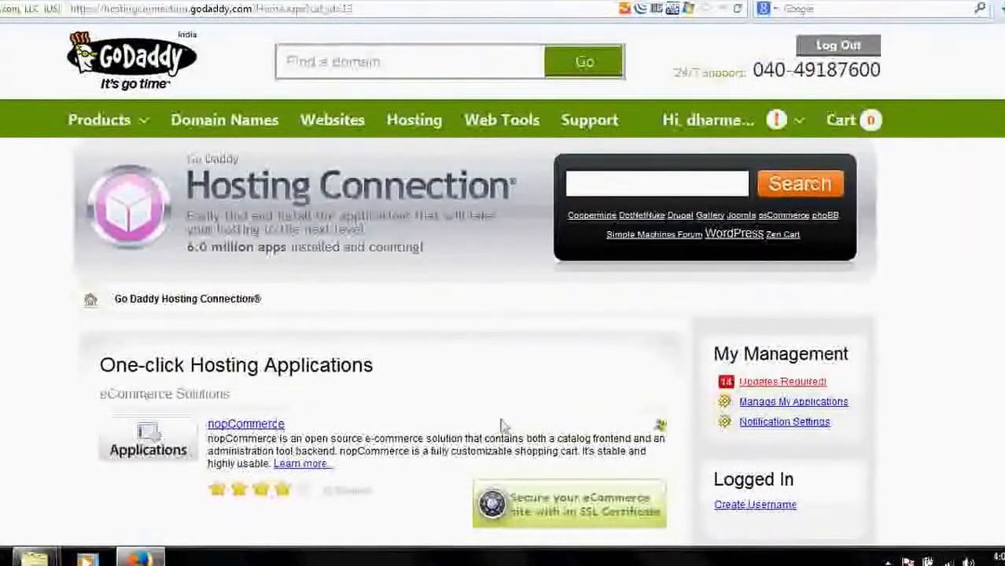
{"action": "scroll", "coordinate": [118, 362], "scroll_direction": "down", "scroll_amount": 6}
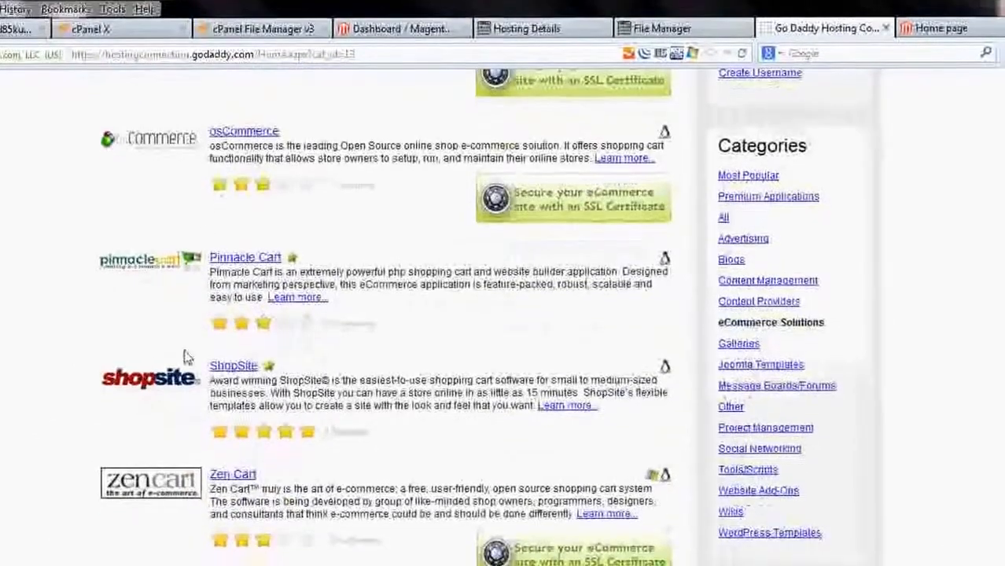
{"action": "scroll", "coordinate": [209, 401], "scroll_direction": "up", "scroll_amount": 5}
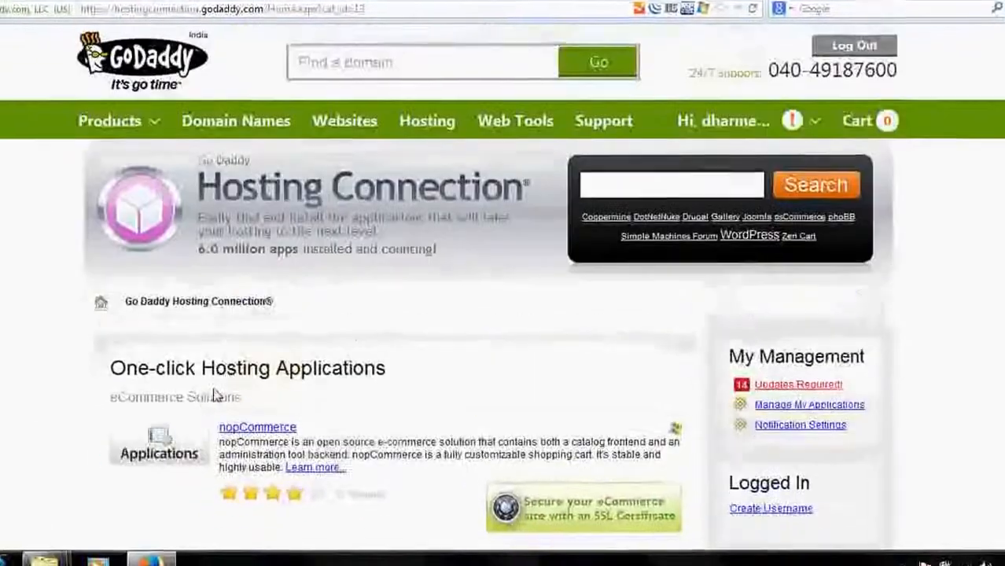
{"action": "scroll", "coordinate": [228, 367], "scroll_direction": "down", "scroll_amount": 5}
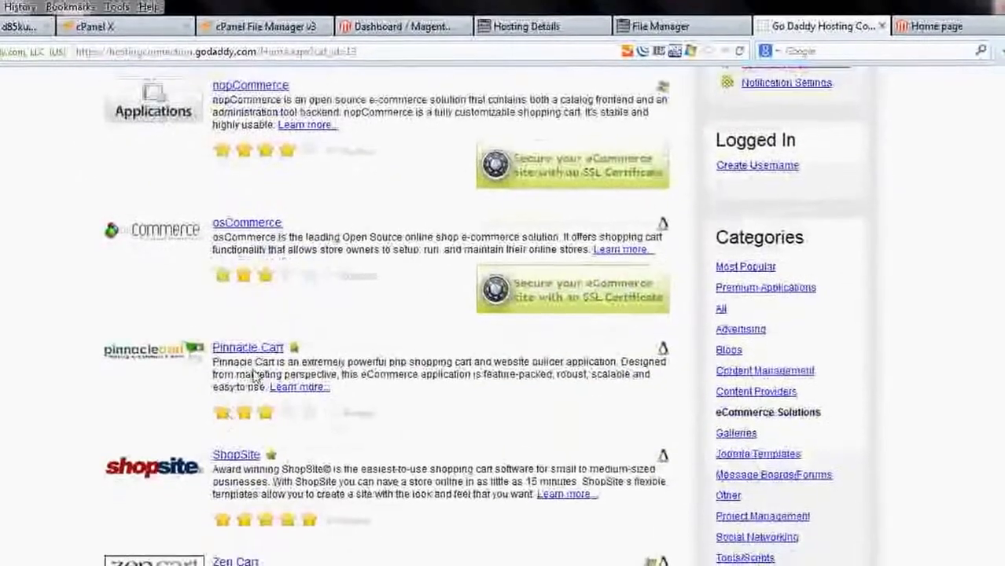
{"action": "scroll", "coordinate": [253, 365], "scroll_direction": "down", "scroll_amount": 3}
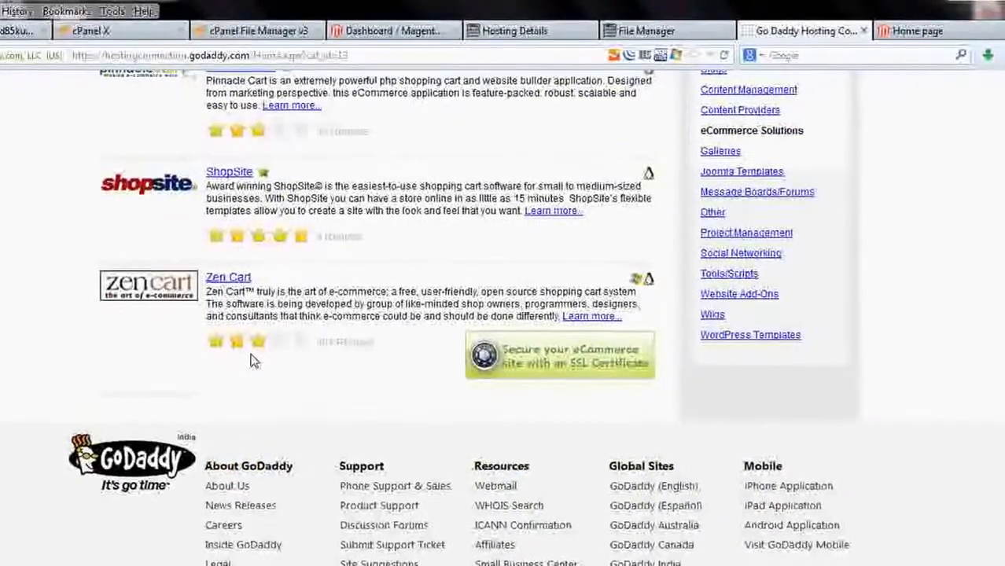
{"action": "scroll", "coordinate": [252, 359], "scroll_direction": "up", "scroll_amount": 6}
{"action": "scroll", "coordinate": [254, 354], "scroll_direction": "up", "scroll_amount": 3}
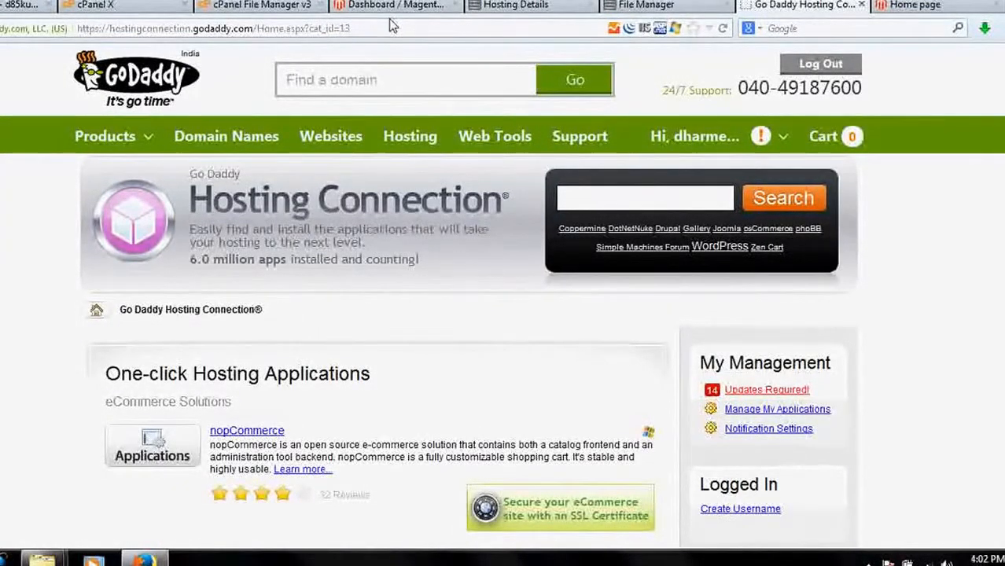
- Open the desktop's magento folder to view the magento-1.7.0.2 and magento-sample-data-1.6.1.0 archives
{"action": "left_click", "coordinate": [512, 5]}
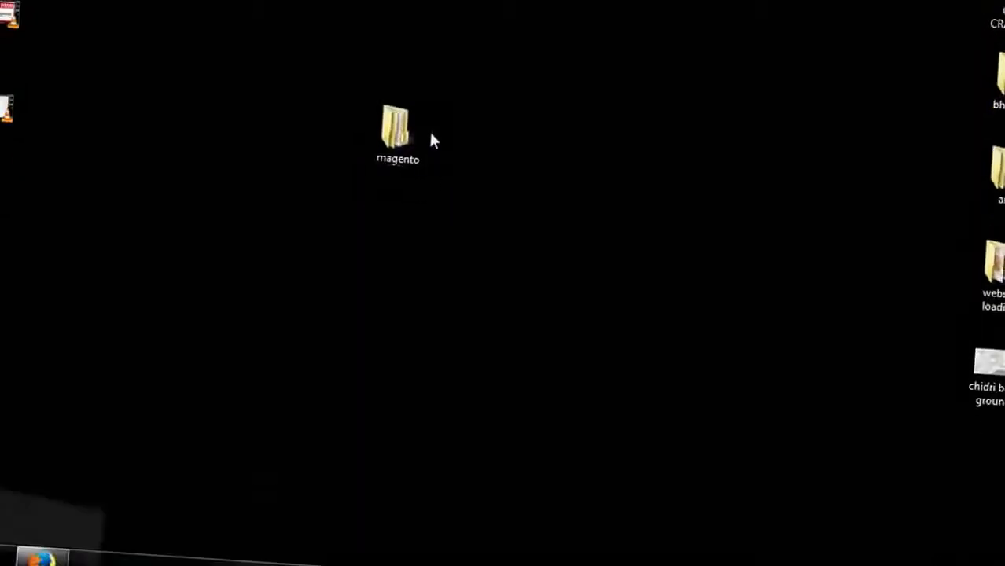
{"action": "double_click", "coordinate": [421, 132]}
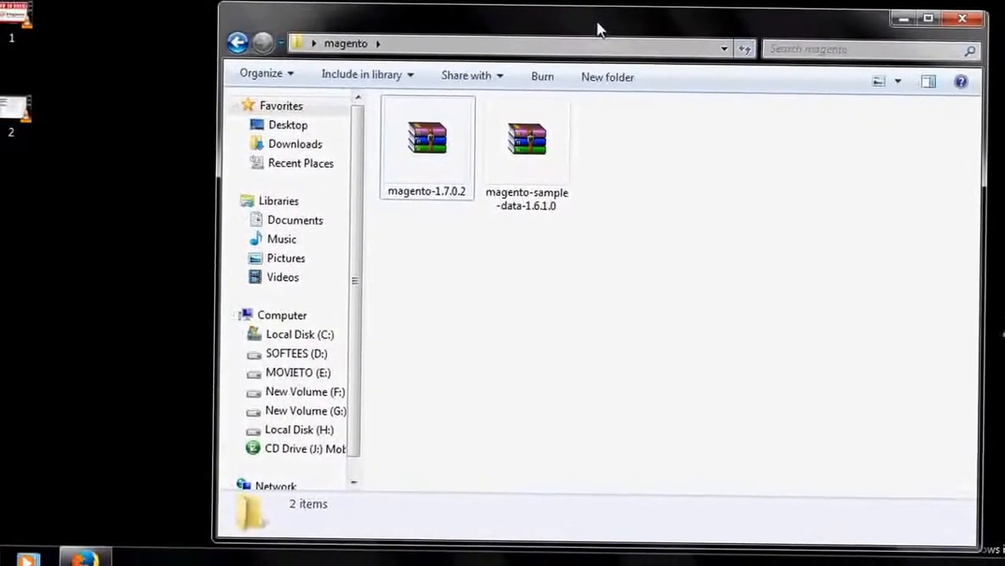
{"action": "double_click", "coordinate": [599, 27]}
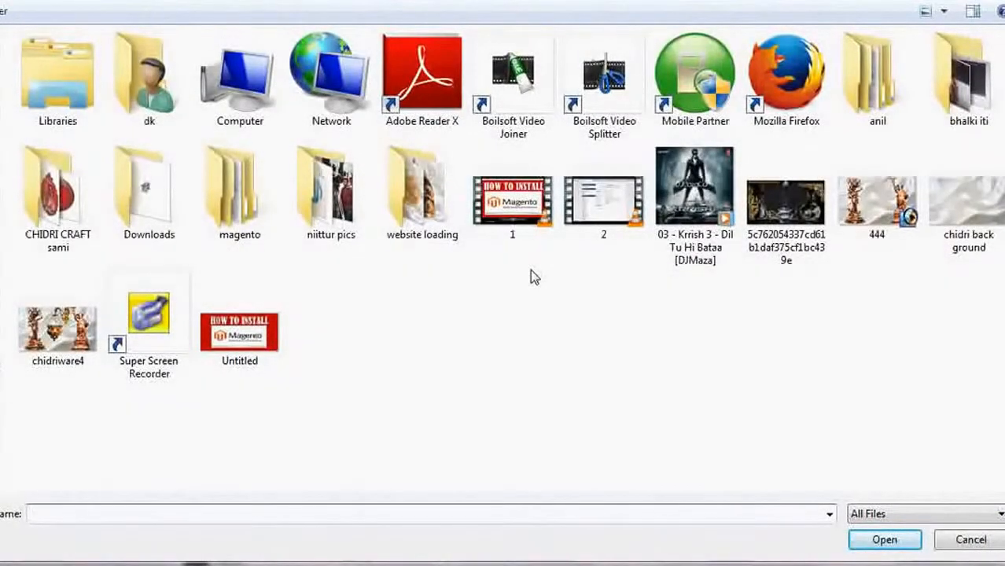
- Choose the magento-1.7.0.2 archive from the desktop's magento folder for upload to Go Daddy's File Manager
{"action": "double_click", "coordinate": [247, 217]}
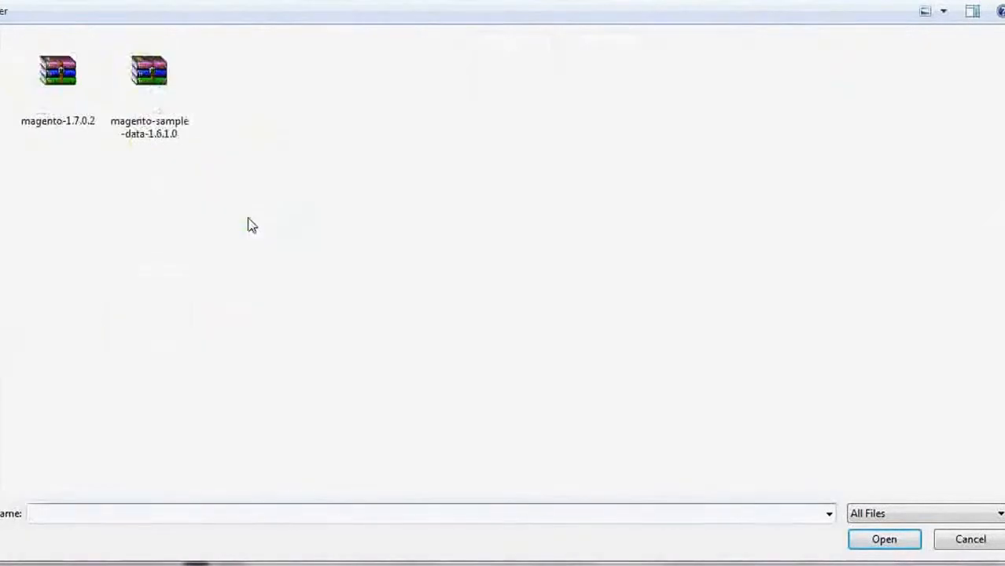
{"action": "left_click", "coordinate": [67, 112]}
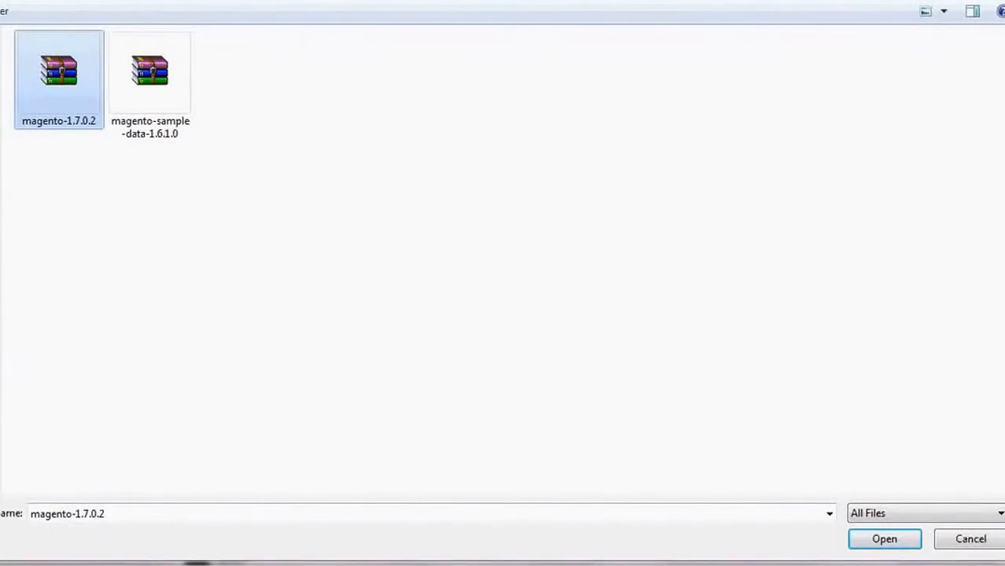
{"action": "key", "text": "Return"}
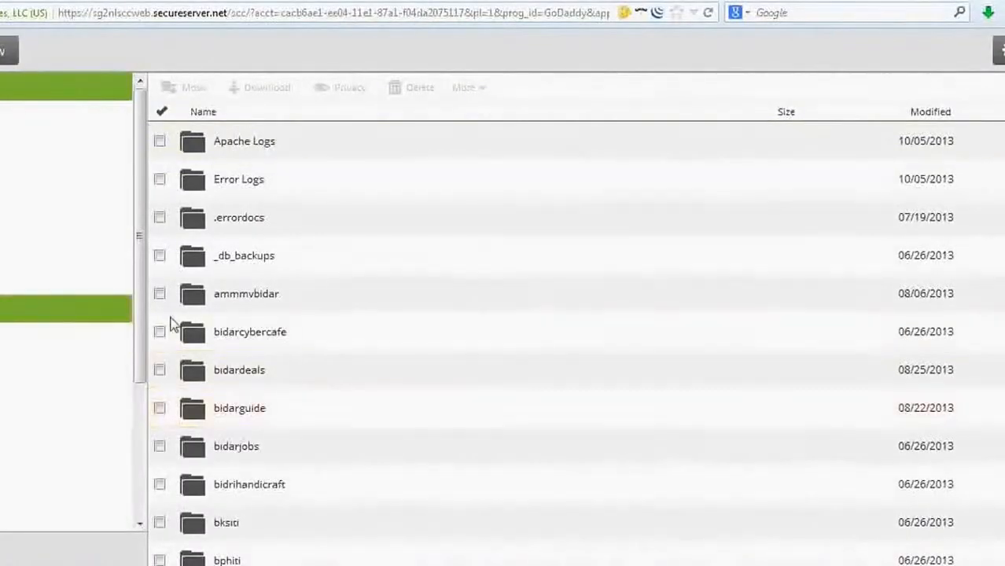